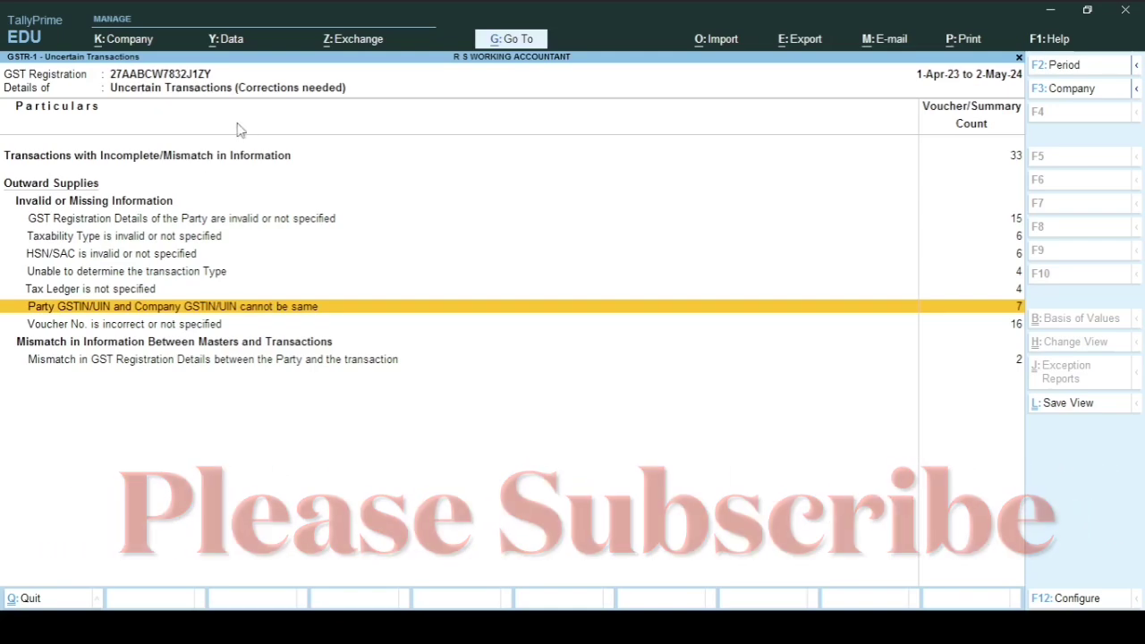
# Reopen the GSTR-1 uncertain transactions and list the vouchers whose party GST registration details are invalid or not specified
pyautogui.press('Escape')
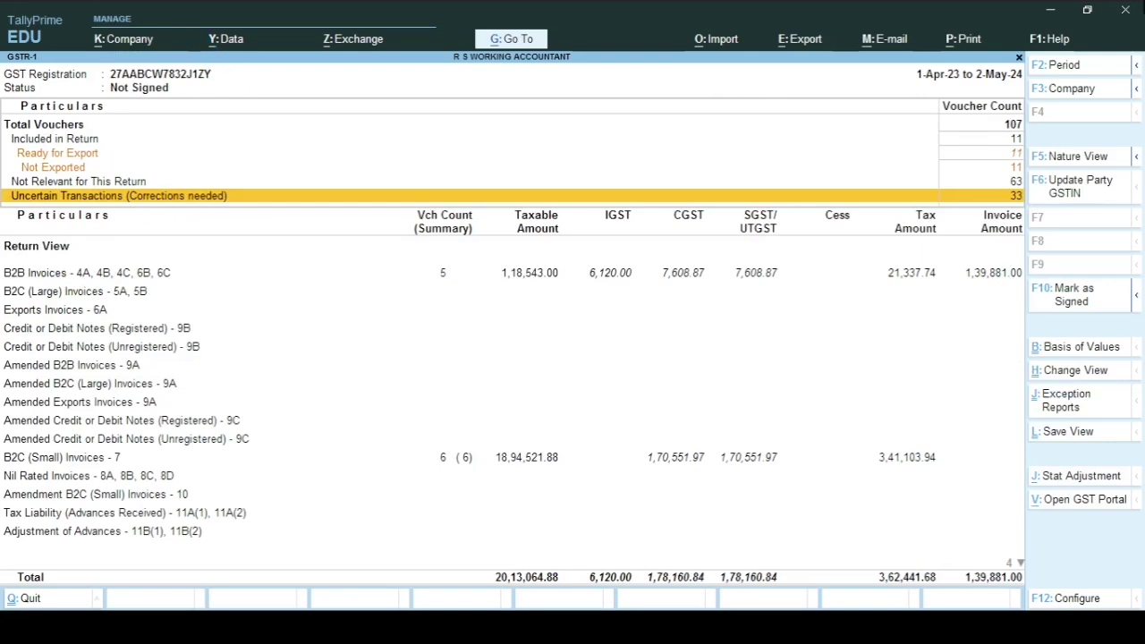
pyautogui.press('Return')
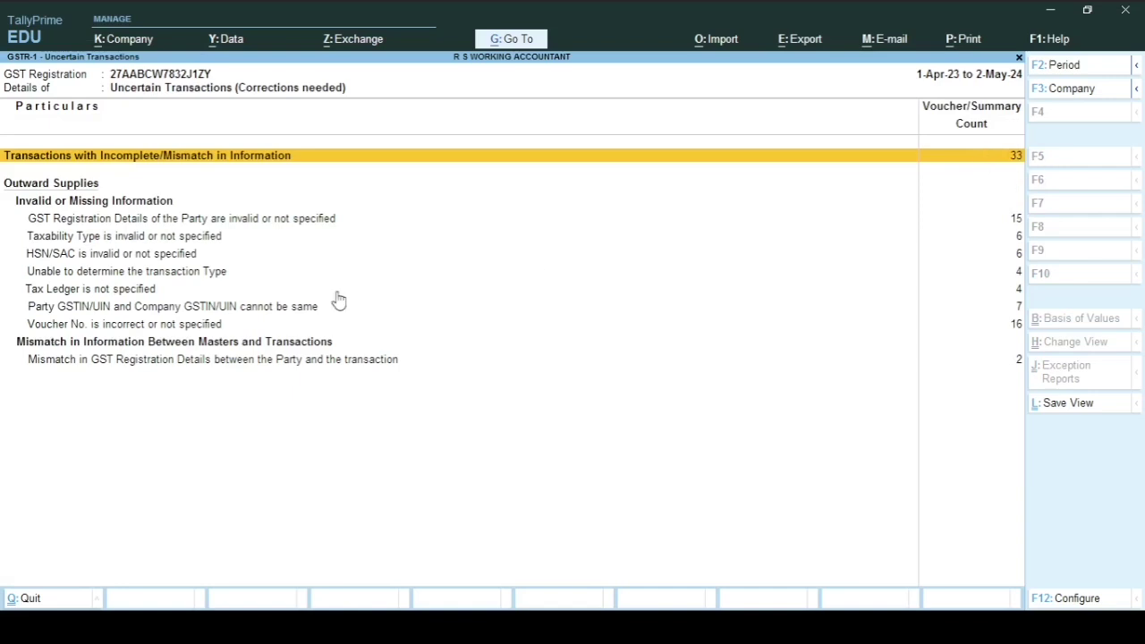
pyautogui.click(93, 223)
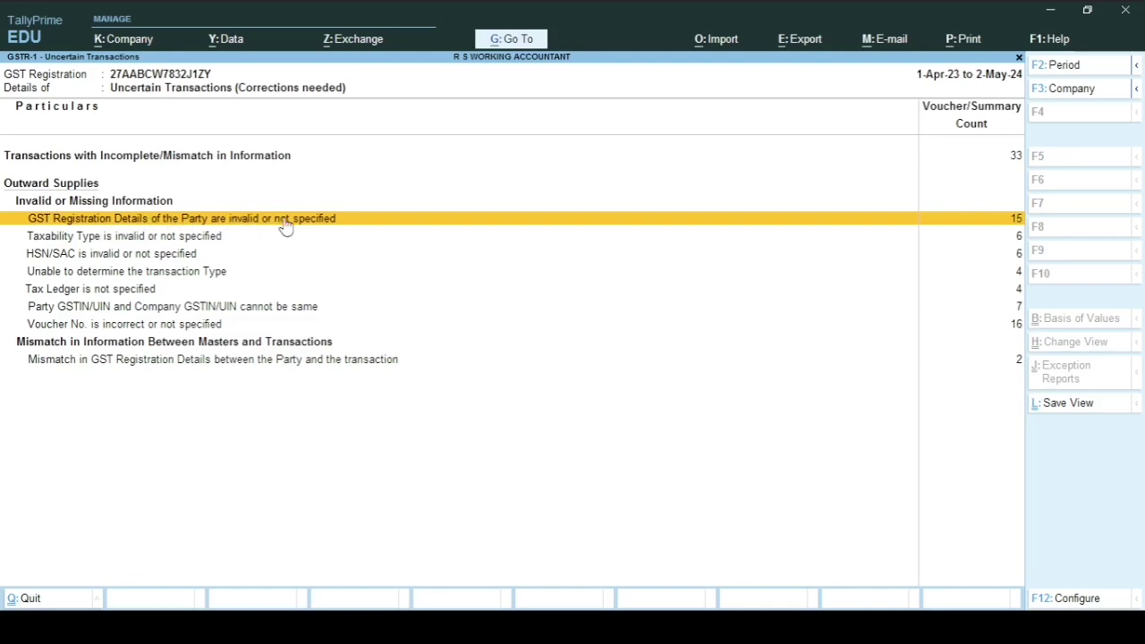
pyautogui.press('Return')
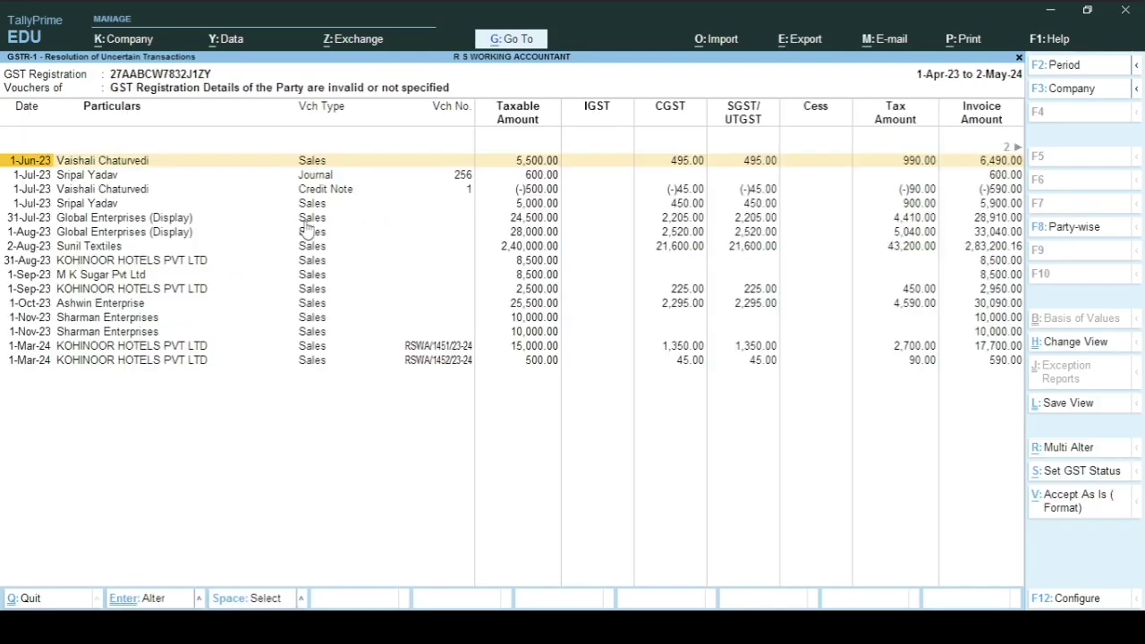
# Check the GST registration type options in the party details of the 1-Jun-23 sales voucher and quit without saving
pyautogui.press('Return')
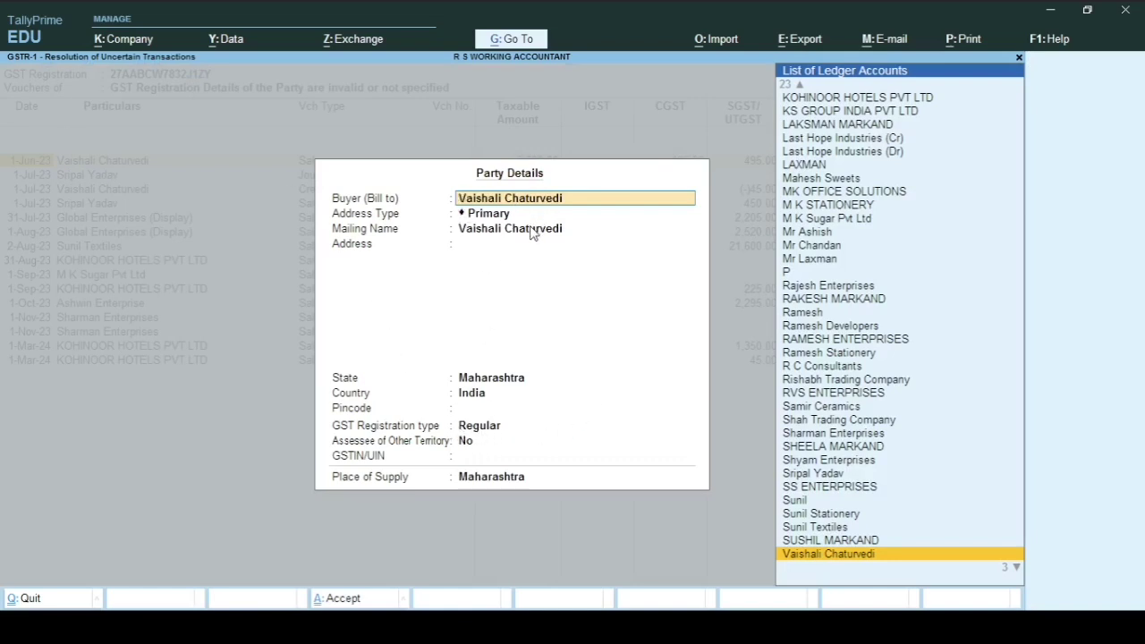
pyautogui.click(480, 427)
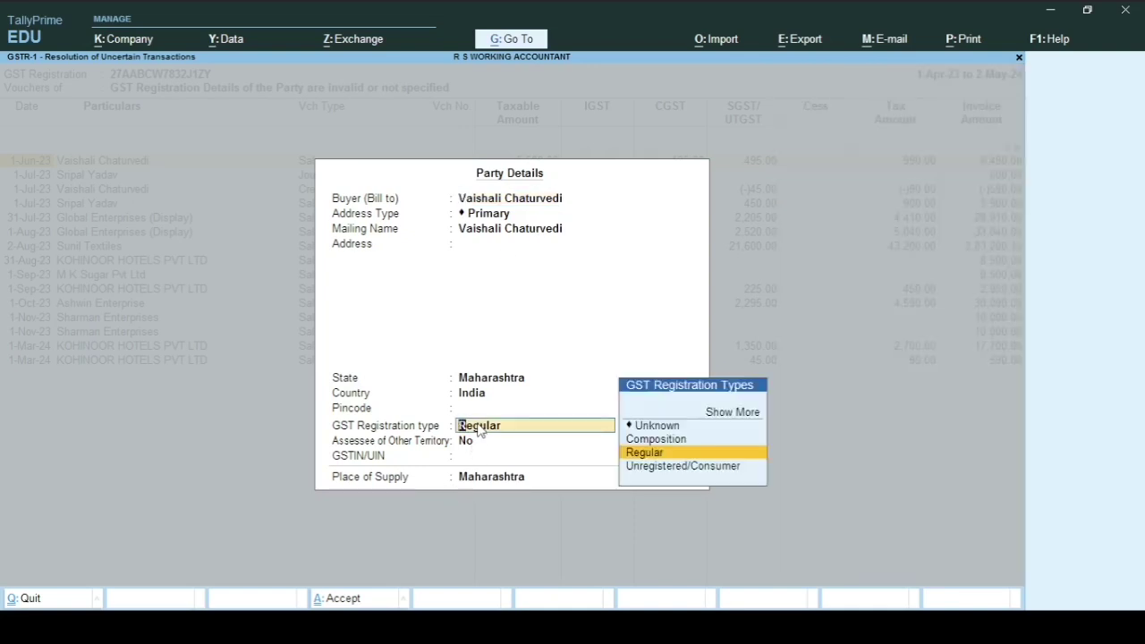
pyautogui.press('Down')
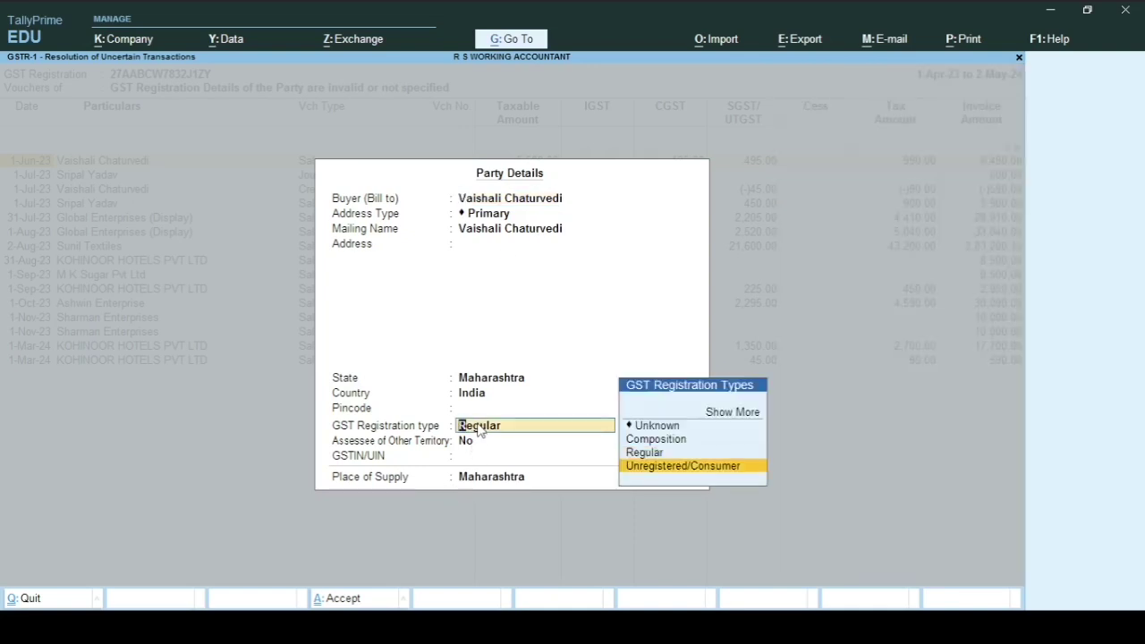
pyautogui.press('BackSpace')
pyautogui.press('Escape')
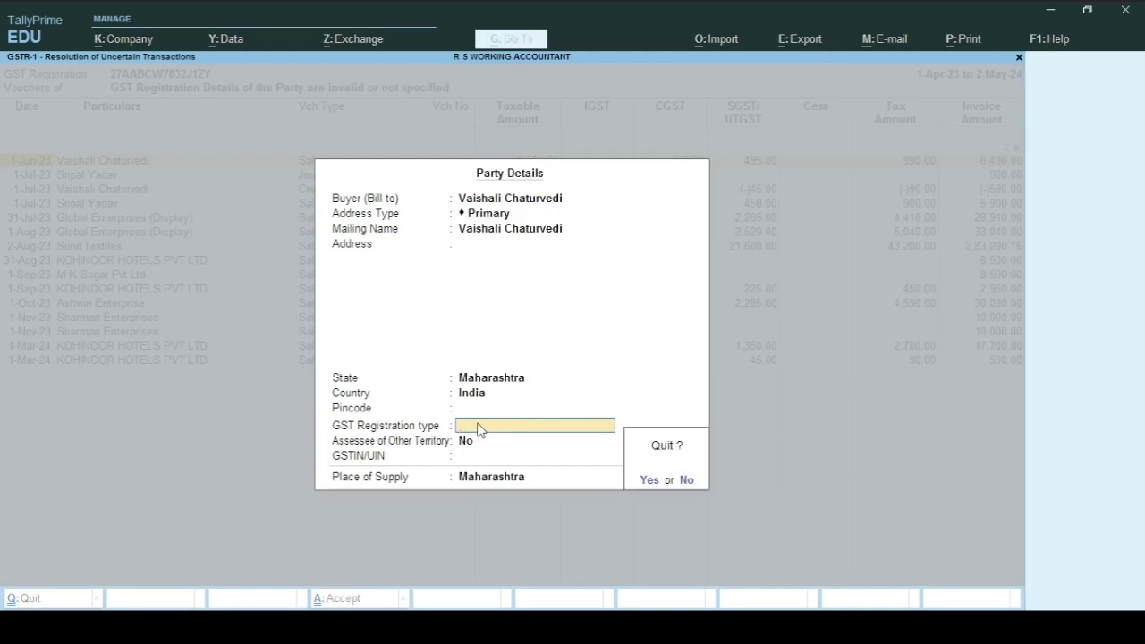
pyautogui.press('y')
# Check the GST registration type in the party details of the 31-Aug-23 KOHINOOR HOTELS PVT LTD sales voucher and quit without saving
pyautogui.press('Down')
pyautogui.press('Down')
pyautogui.press('Down')
pyautogui.press('Down')
pyautogui.press('Down')
pyautogui.press('Down')
pyautogui.press('Down')
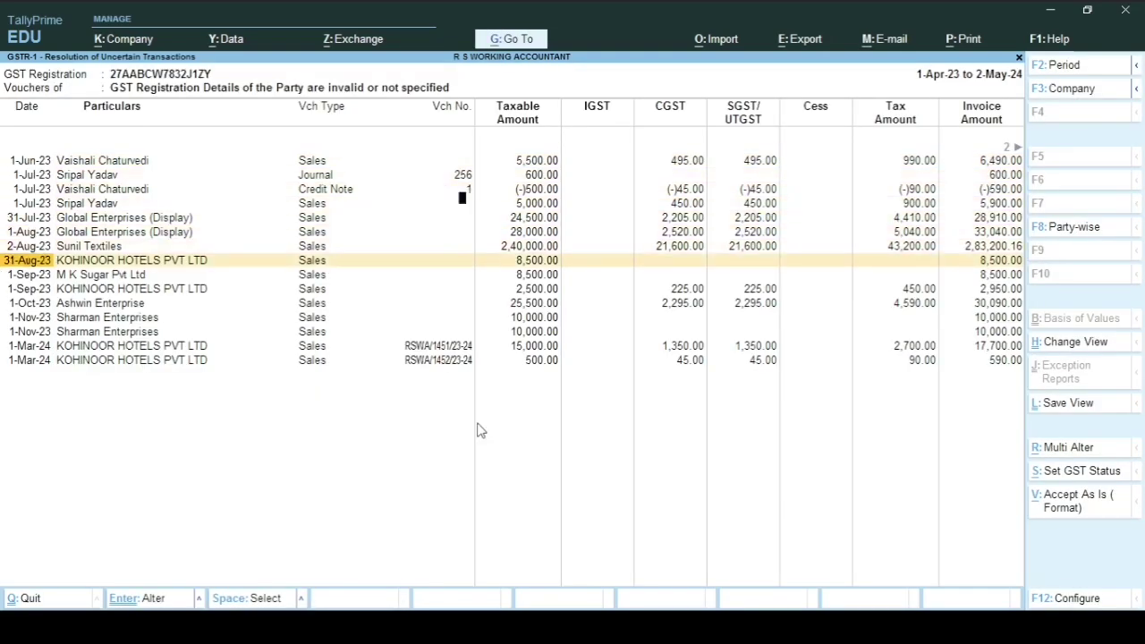
pyautogui.press('Return')
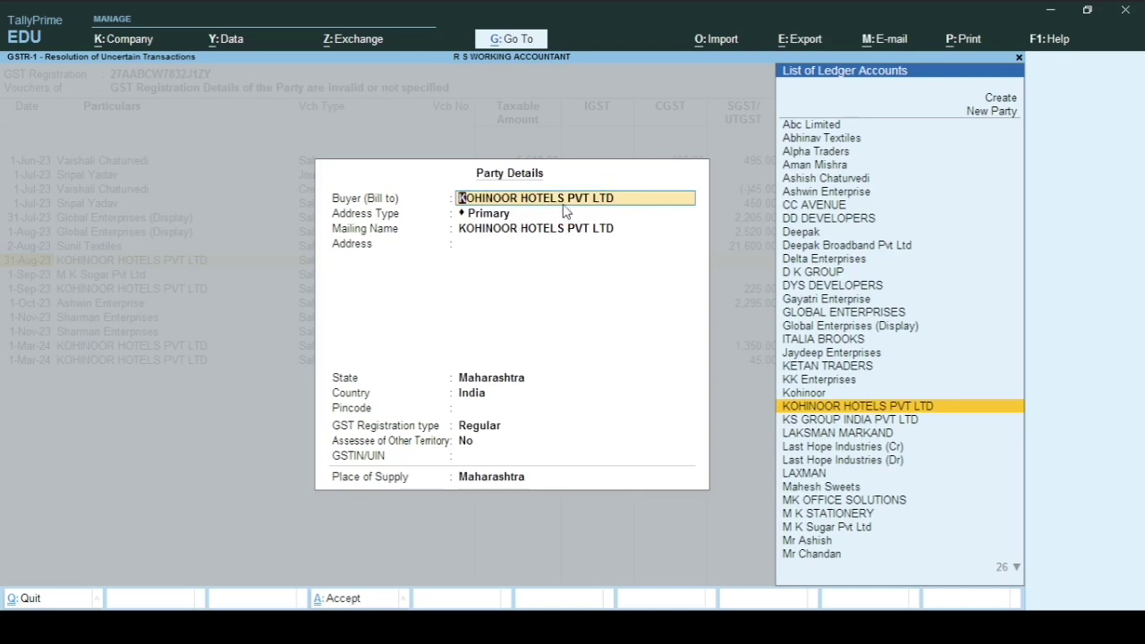
pyautogui.click(483, 428)
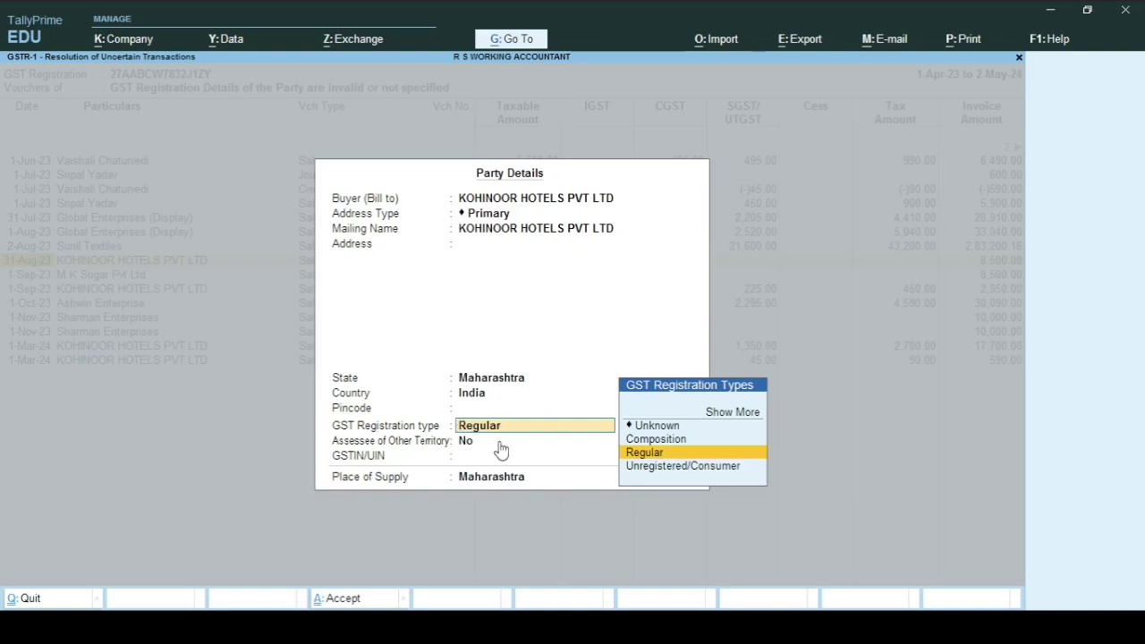
pyautogui.press('BackSpace')
pyautogui.press('Escape')
pyautogui.press('y')
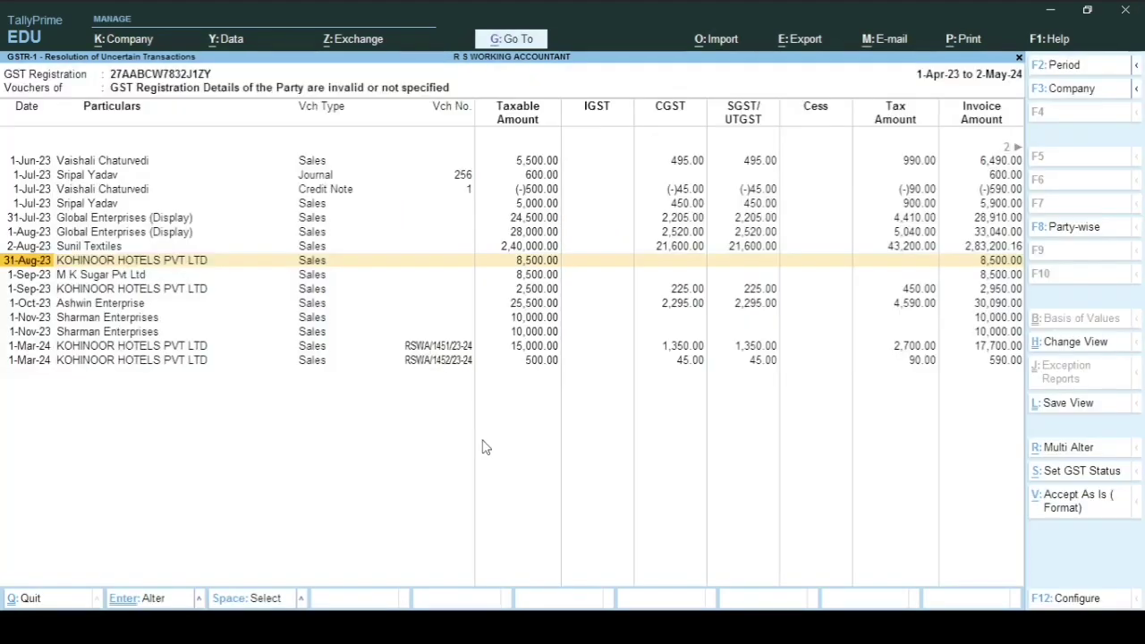
# Inspect the GST registration type and GSTIN/UIN fields of the 1-Sep-23 M K Sugar Pvt Ltd sales voucher and close it unsaved
pyautogui.click(84, 275)
pyautogui.click(83, 274)
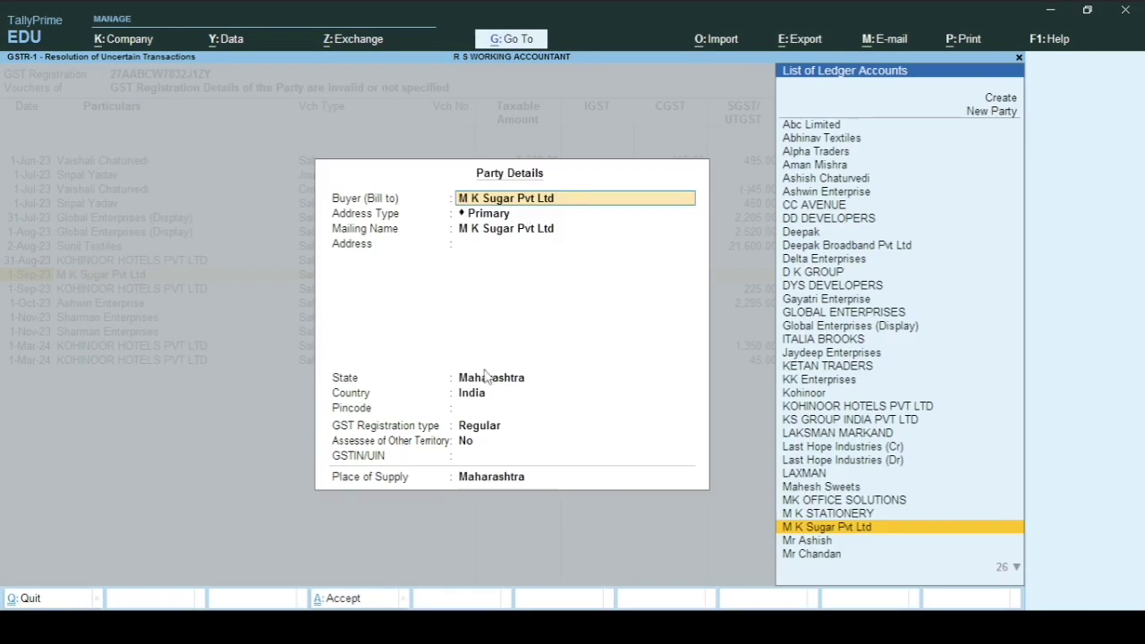
pyautogui.click(472, 430)
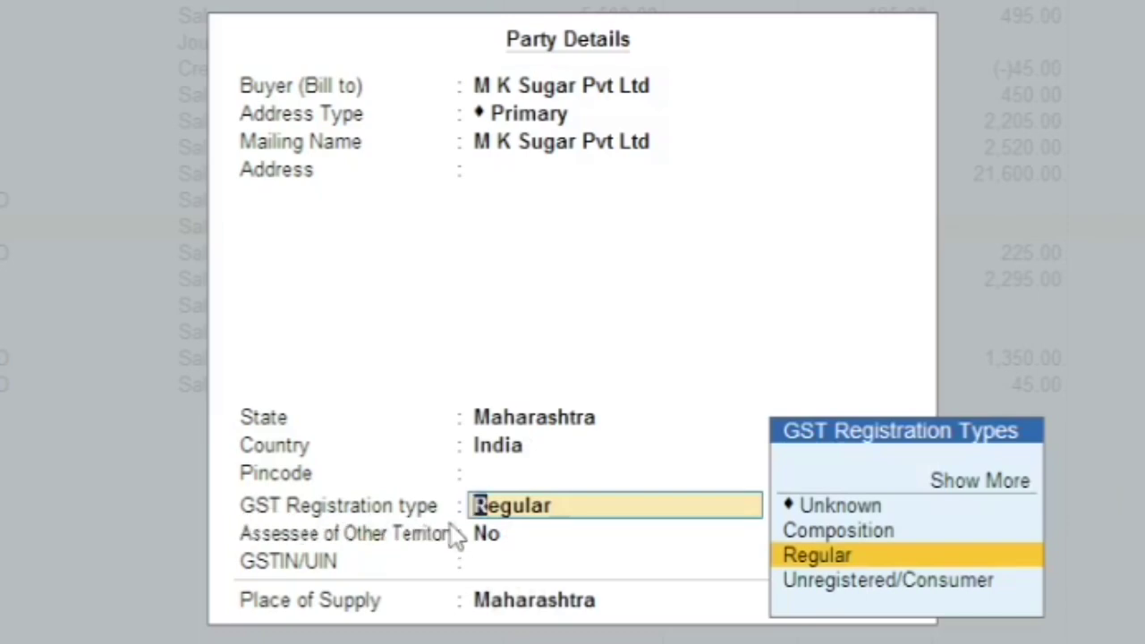
pyautogui.click(490, 569)
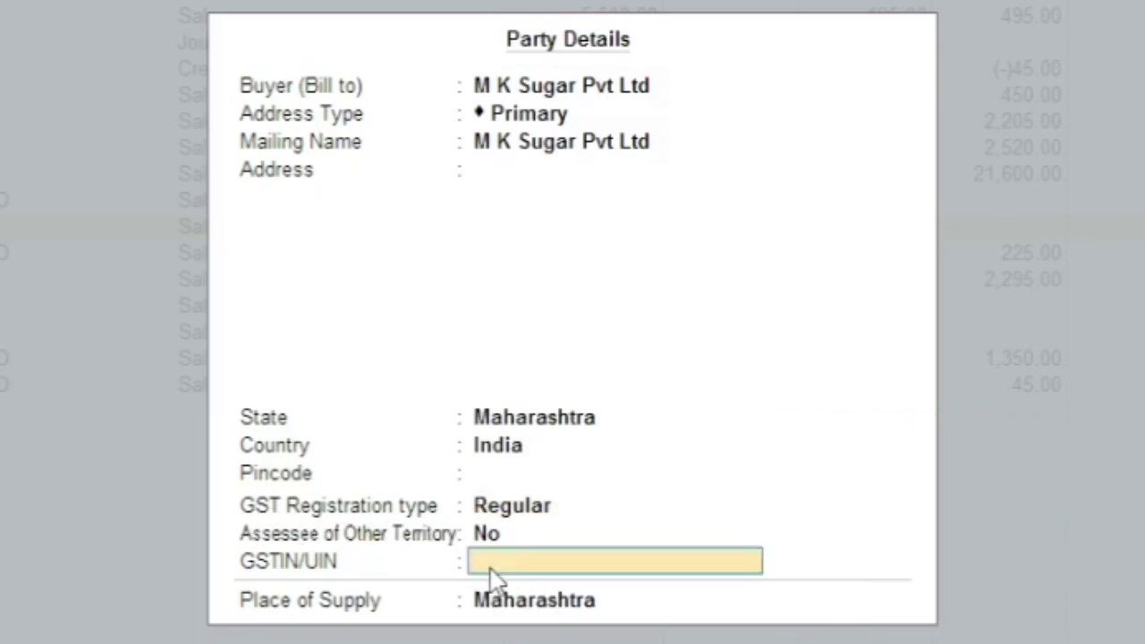
pyautogui.press('Escape')
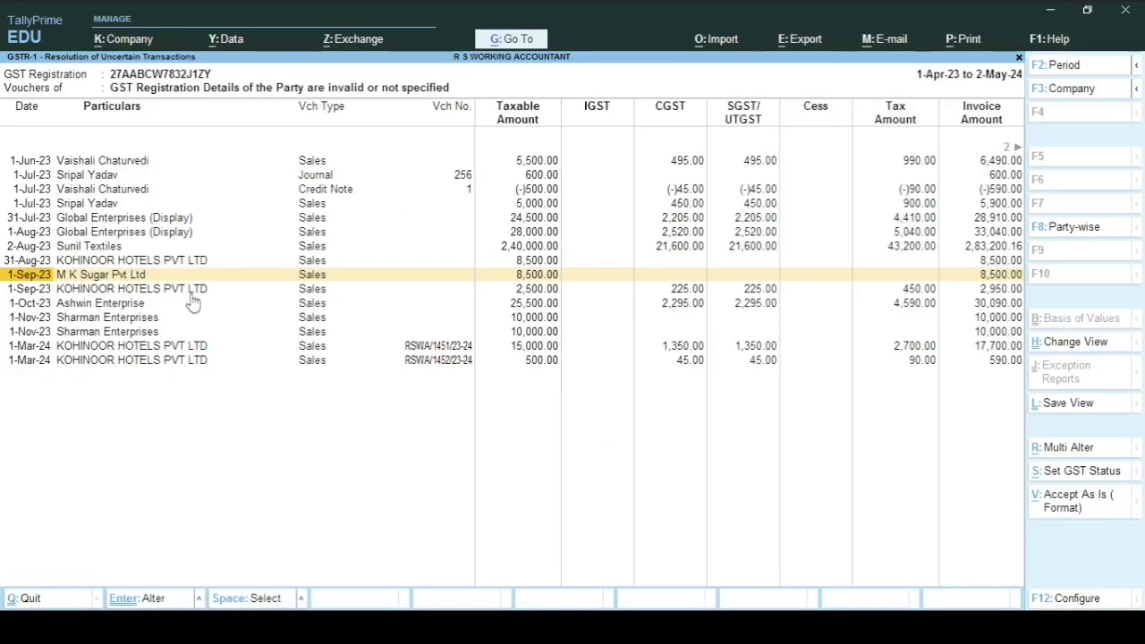
# Check the party's GST registration type in the 1-Jul-23 sales voucher, discard any changes and return to the uncertain transactions summary
pyautogui.click(84, 206)
pyautogui.click(84, 206)
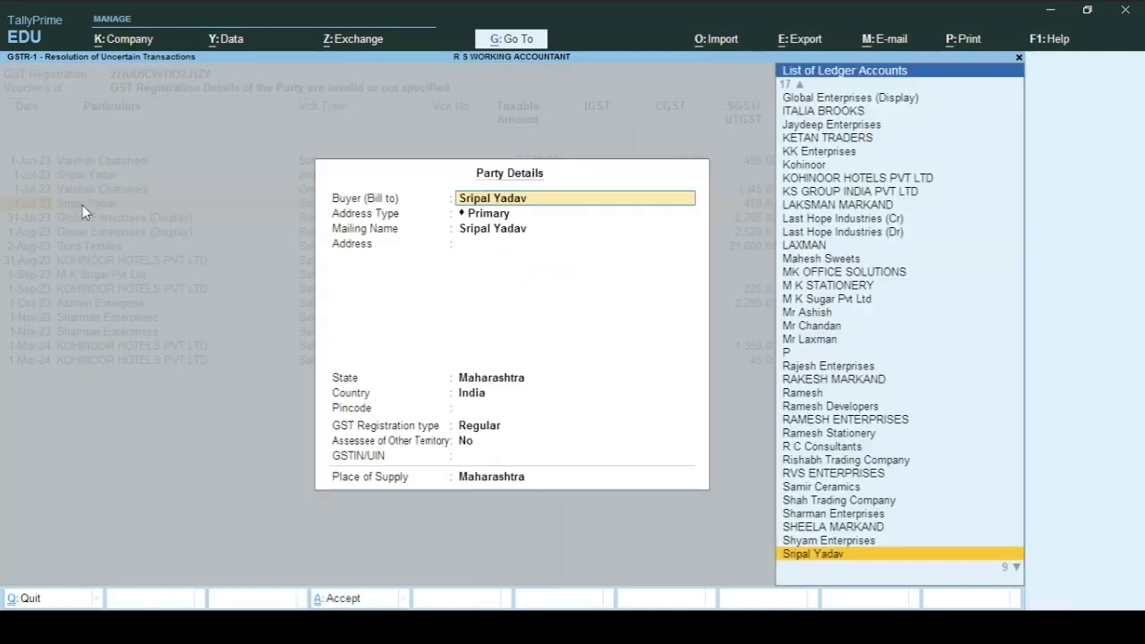
pyautogui.click(467, 429)
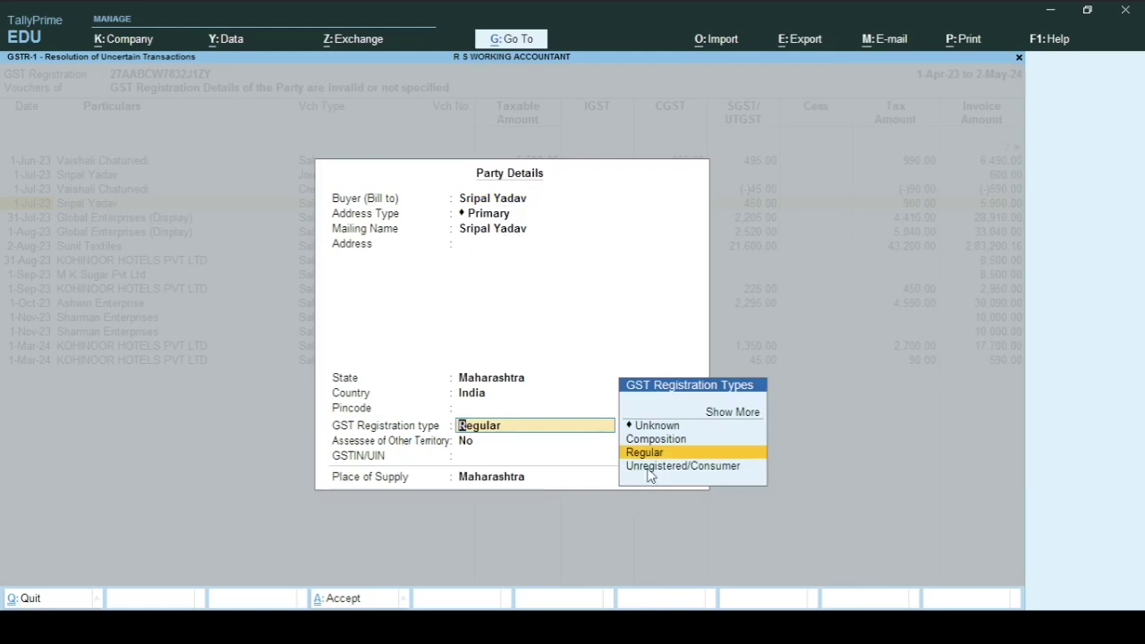
pyautogui.press('Escape')
pyautogui.press('Escape')
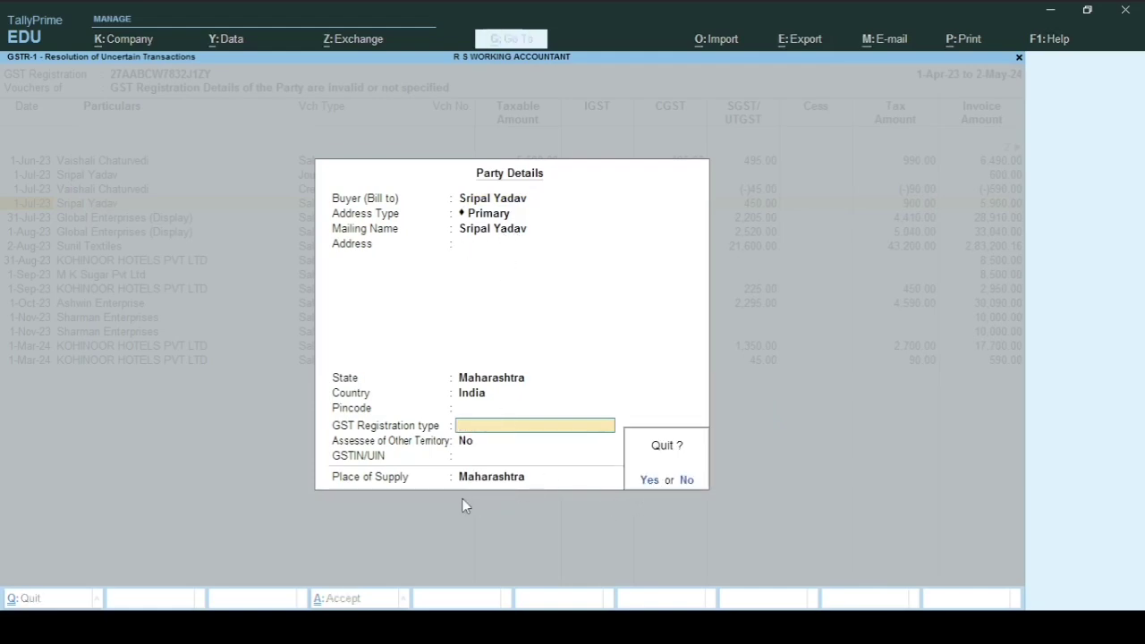
pyautogui.press('y')
pyautogui.press('Escape')
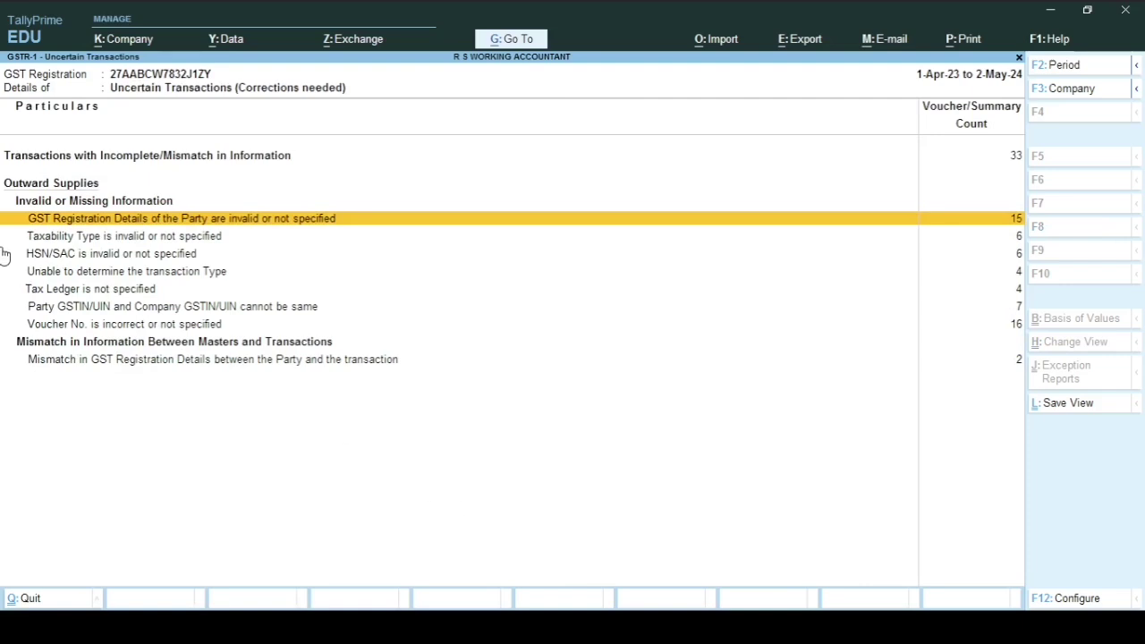
# Review the vouchers listed under Taxability Type is invalid or not specified and return to the summary
pyautogui.click(78, 238)
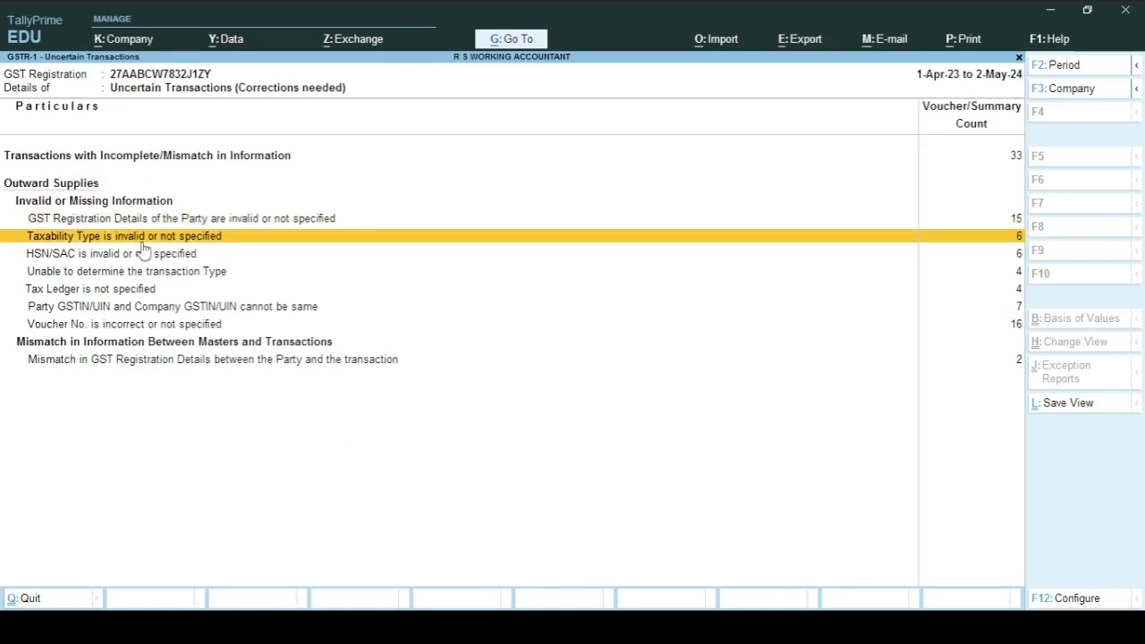
pyautogui.click(139, 242)
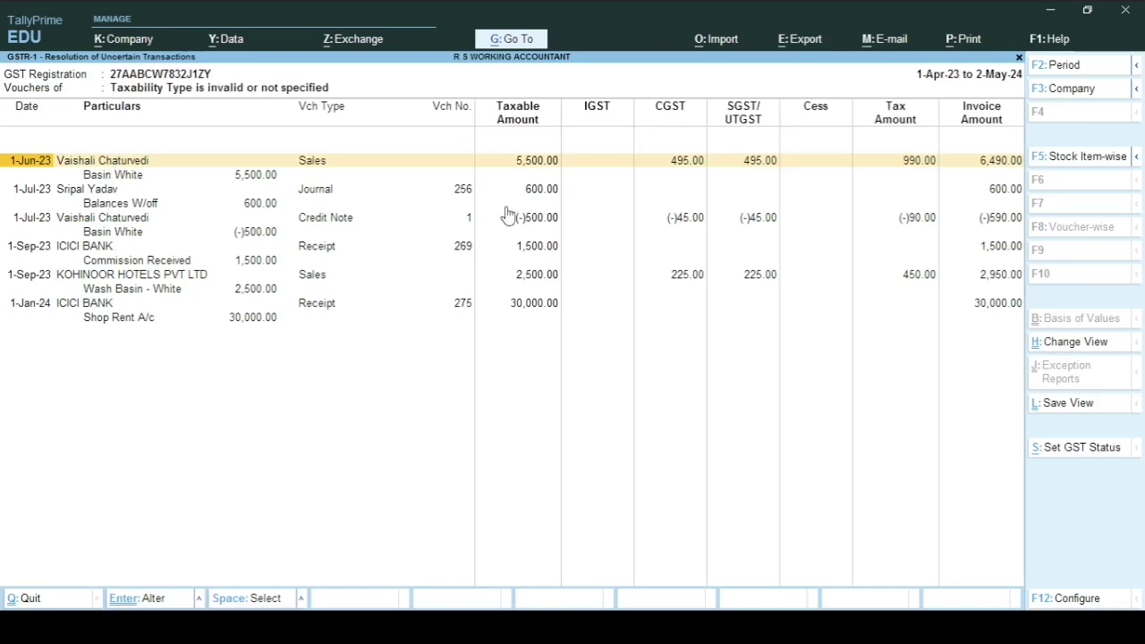
pyautogui.press('Escape')
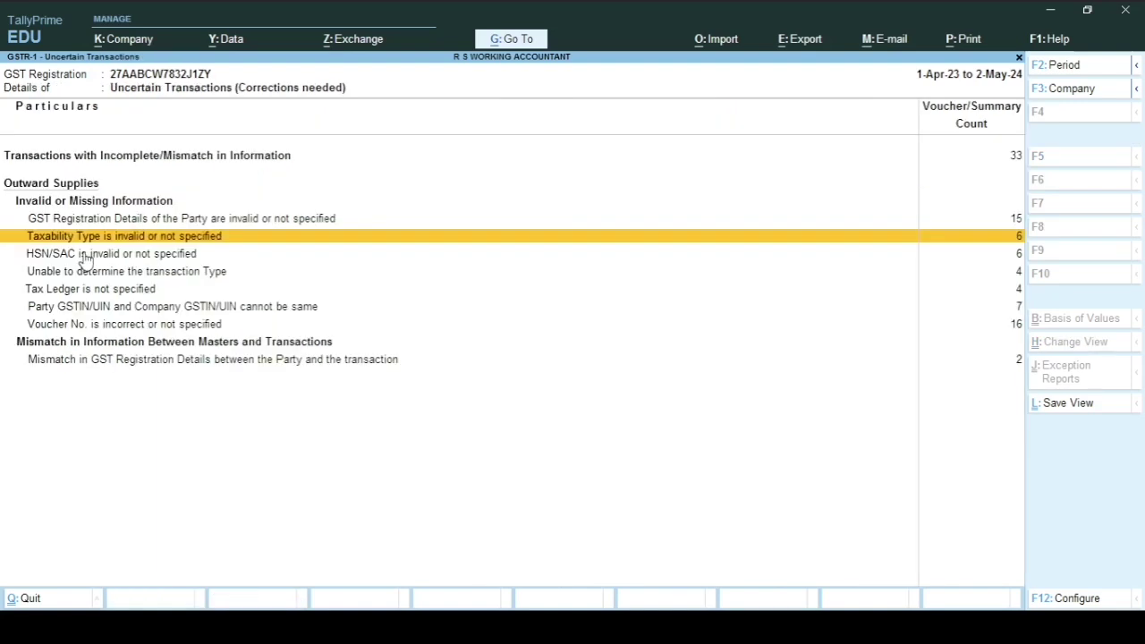
# From the invalid HSN/SAC vouchers, open the 70,000.00 Alpha Traders sale of 31-Aug-23 and its Deluxe Paper stock item for alteration
pyautogui.click(86, 258)
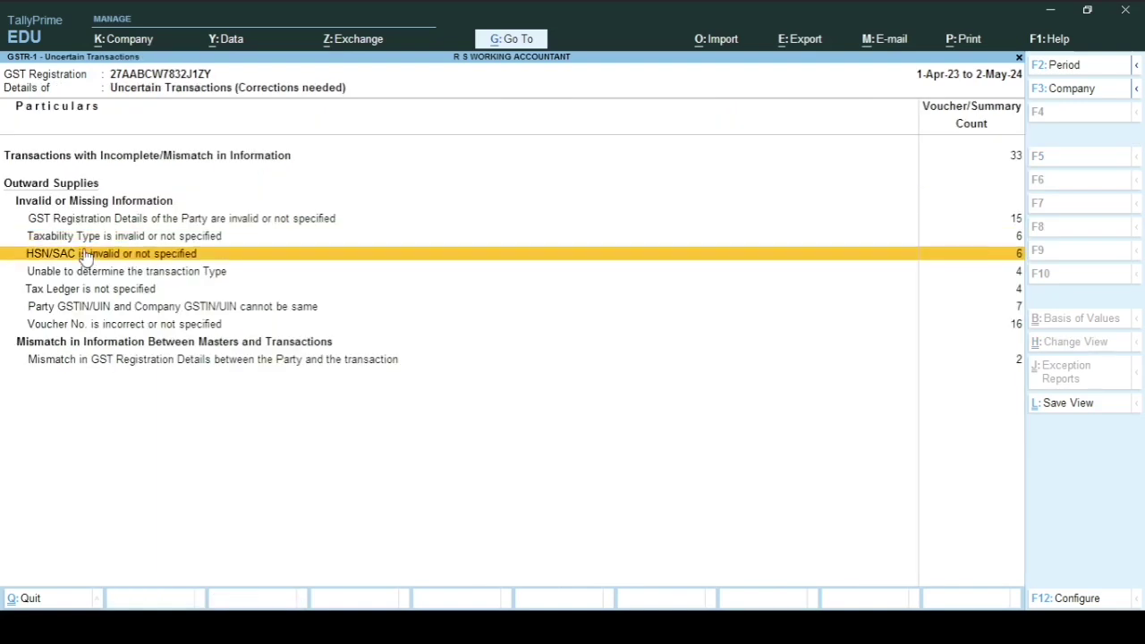
pyautogui.click(85, 257)
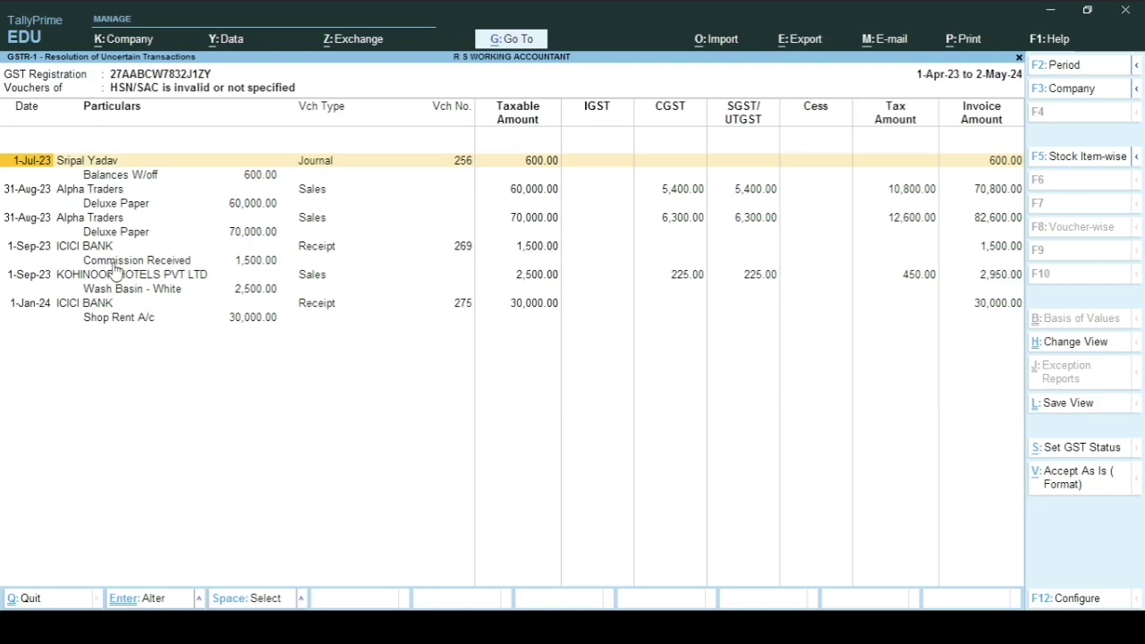
pyautogui.click(98, 230)
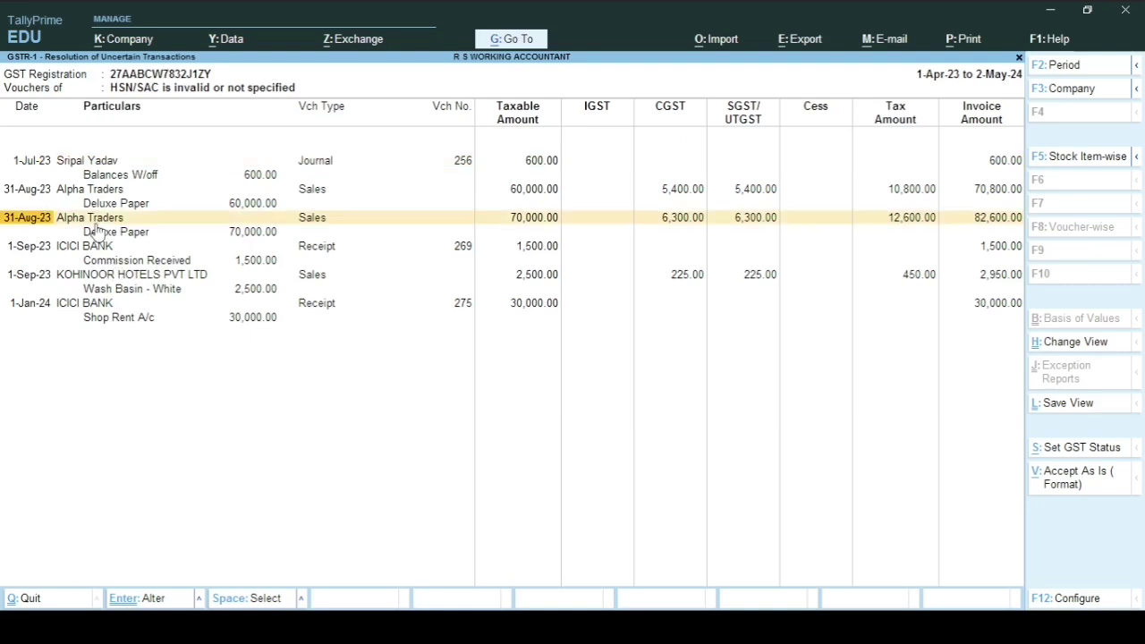
pyautogui.click(99, 230)
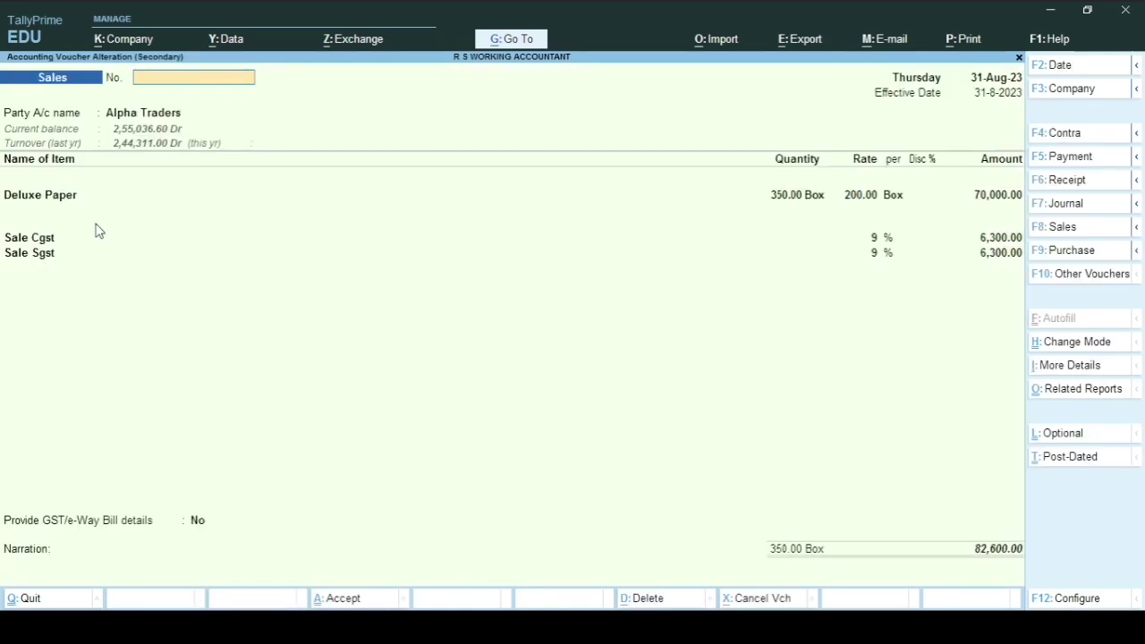
pyautogui.click(53, 199)
pyautogui.hotkey('ctrl', 'Return')
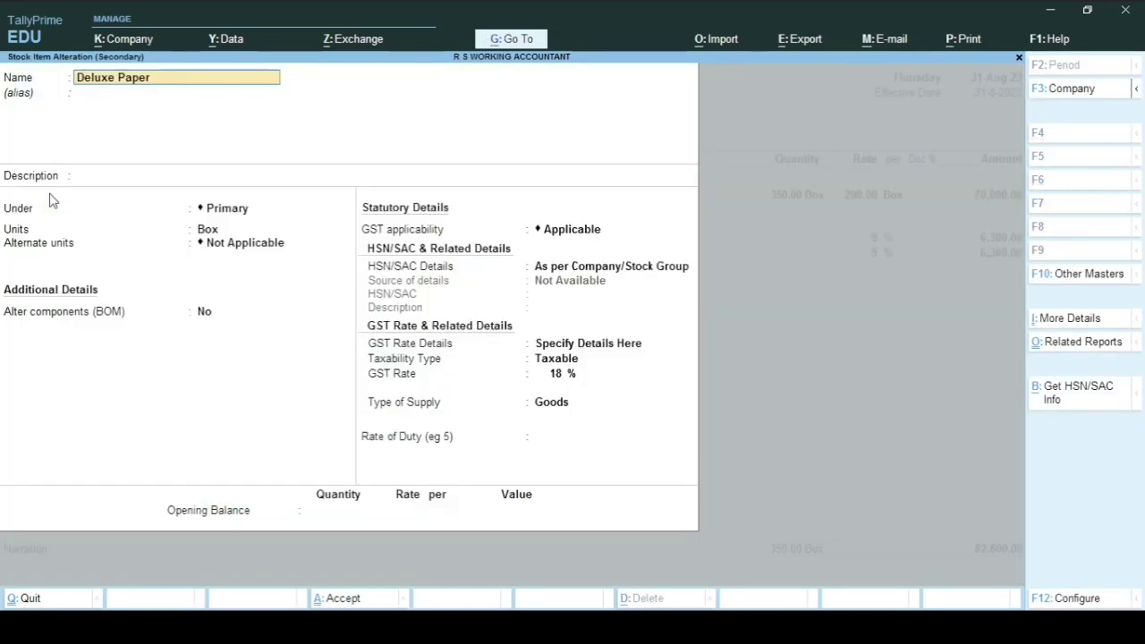
# Try setting Deluxe Paper's HSN/SAC details to Specify Details Here and quit both the stock item and the sales voucher without saving
pyautogui.click(541, 273)
pyautogui.press('Down')
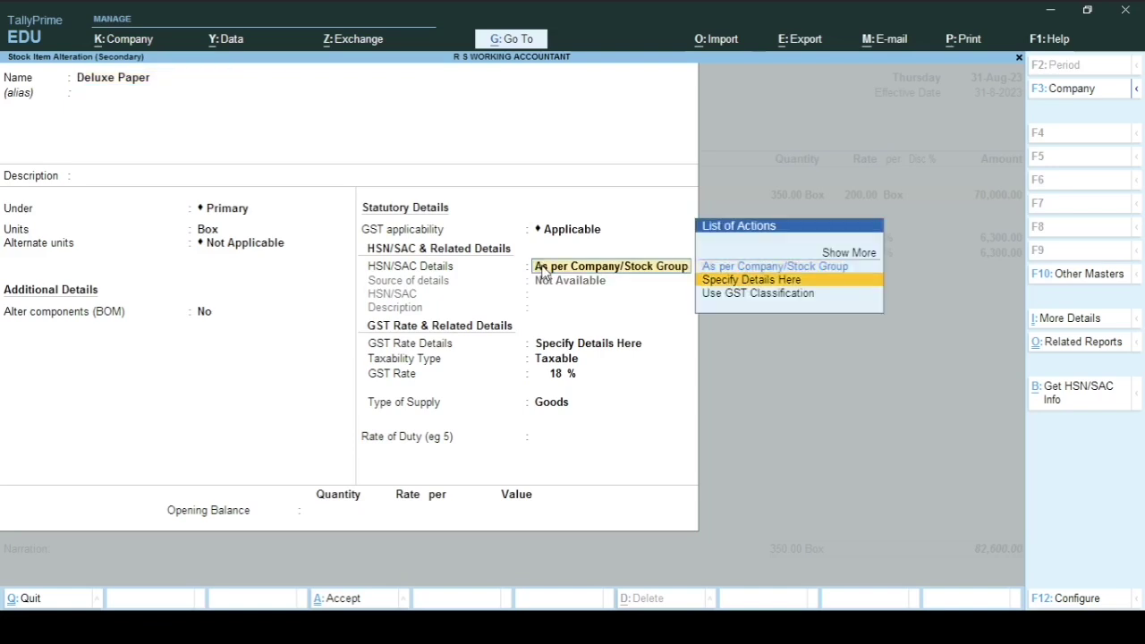
pyautogui.press('Return')
pyautogui.press('Escape')
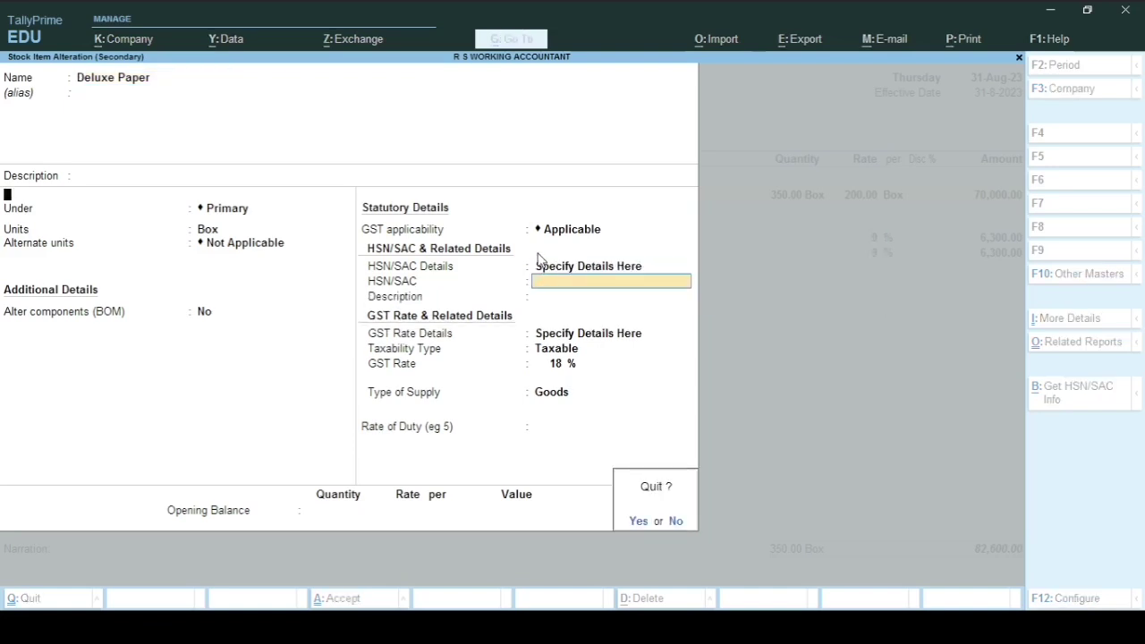
pyautogui.press('y')
pyautogui.press('Escape')
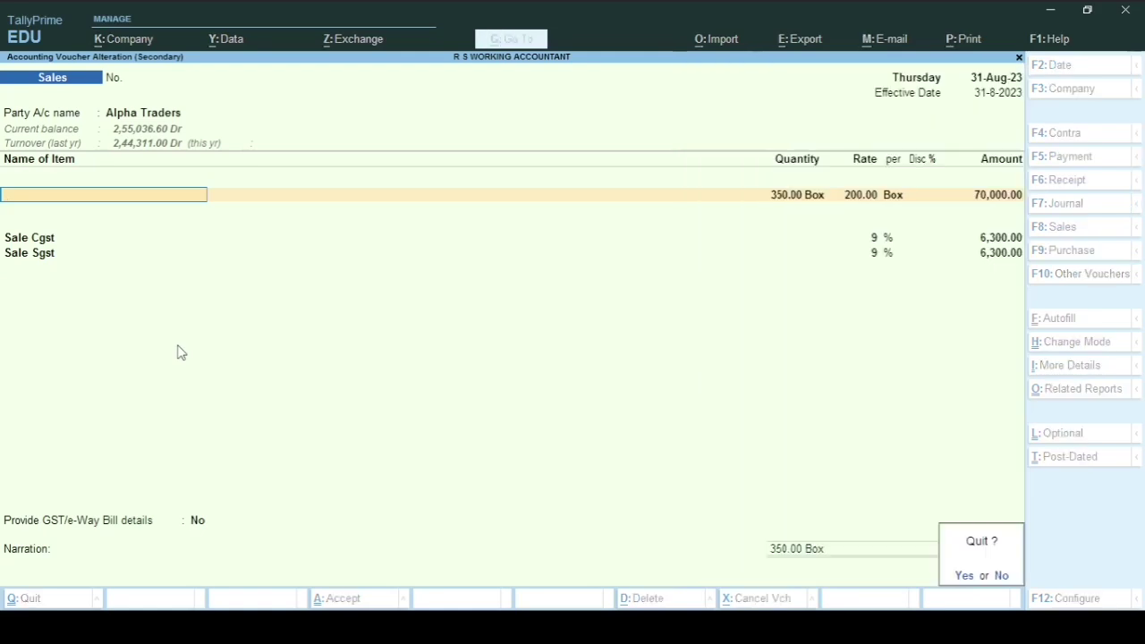
pyautogui.press('y')
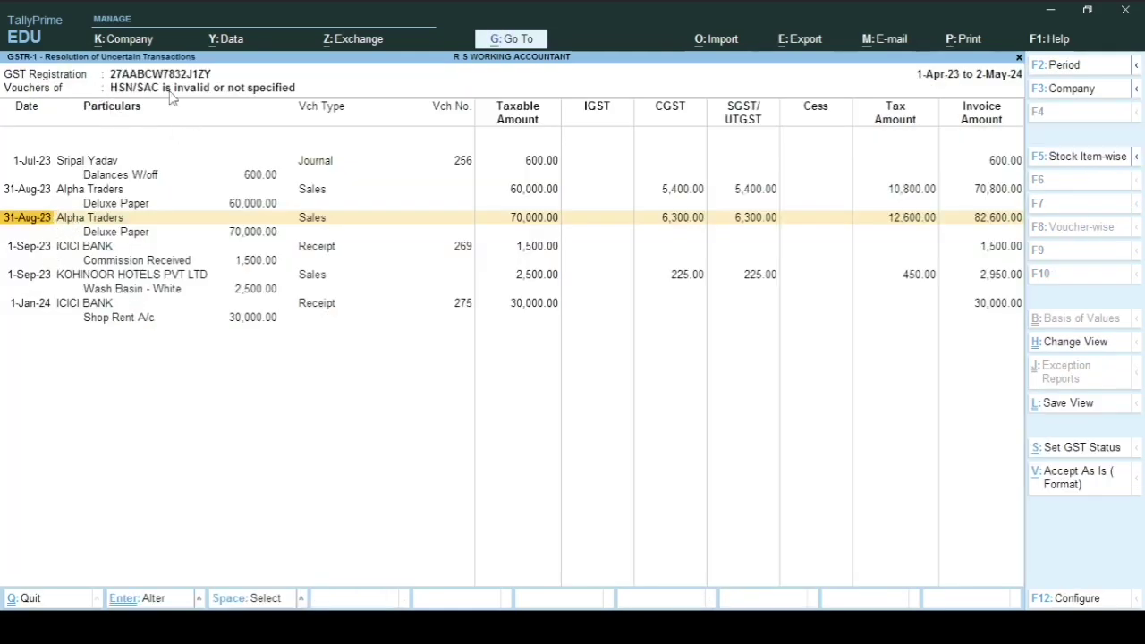
# Return to the uncertain transactions summary and list the vouchers under Unable to determine the transaction Type
pyautogui.press('Escape')
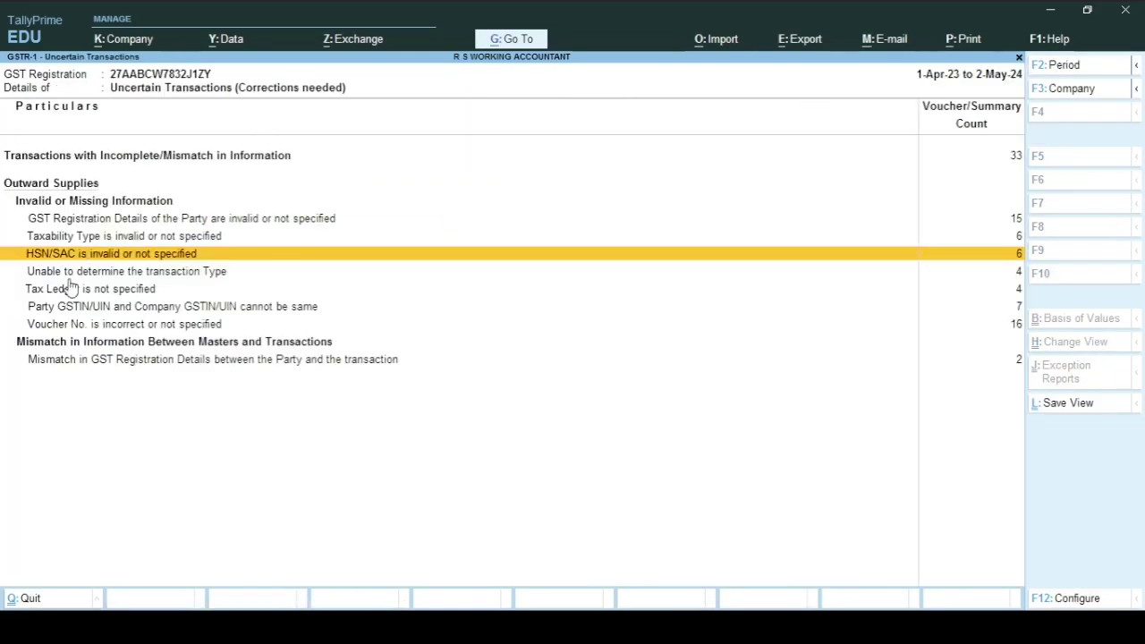
pyautogui.press('Down')
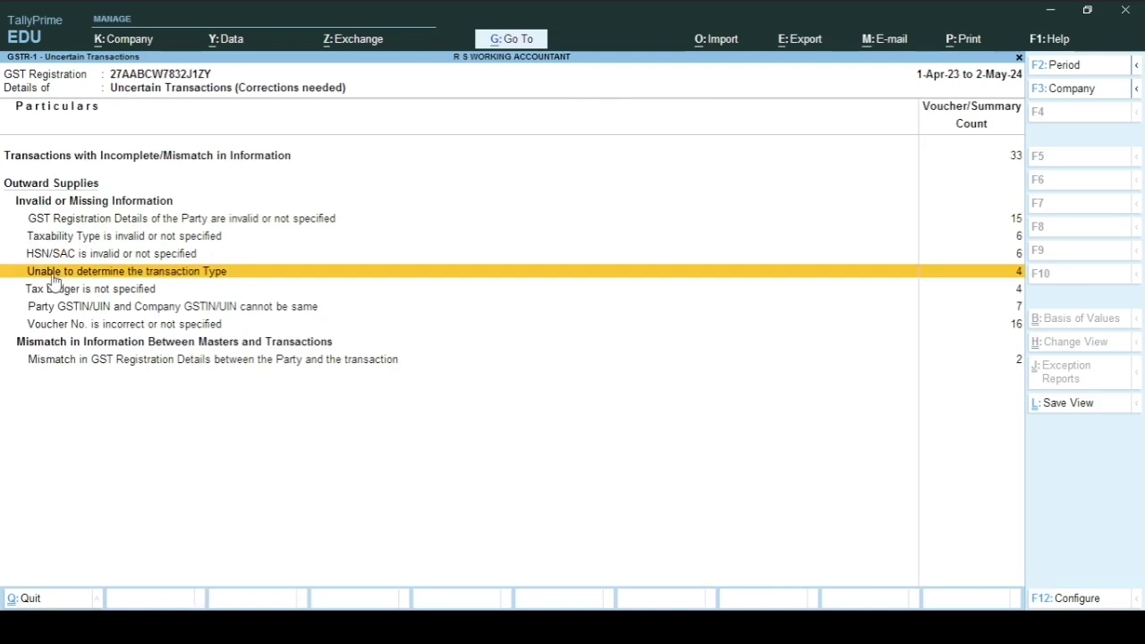
pyautogui.click(200, 272)
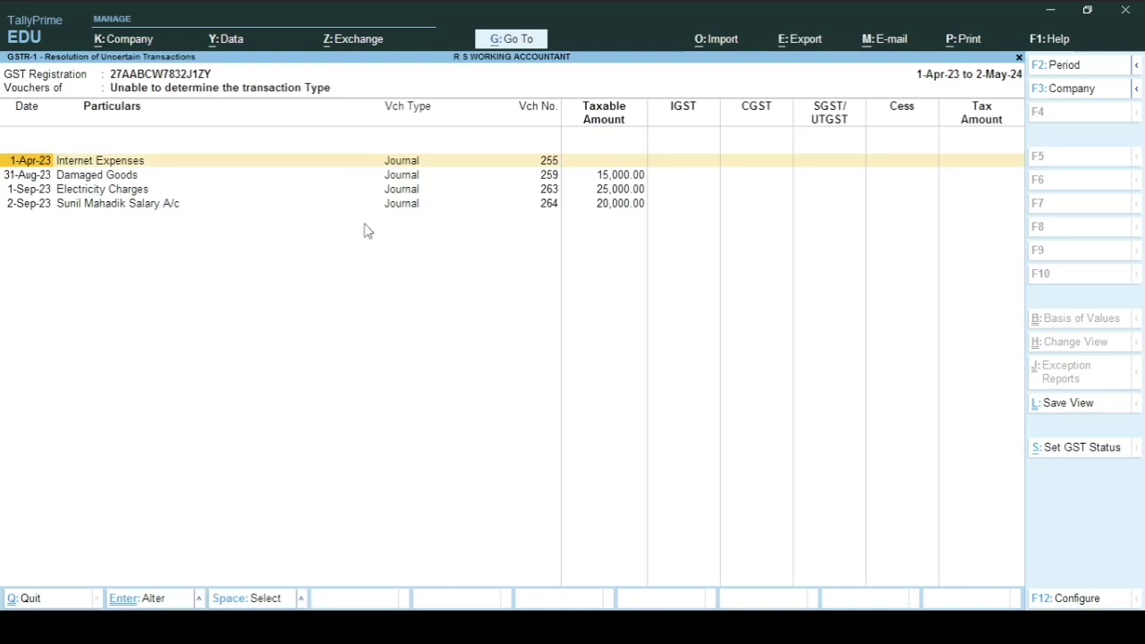
# Return to the uncertain transactions summary and list the vouchers under Tax Ledger is not specified
pyautogui.press('Escape')
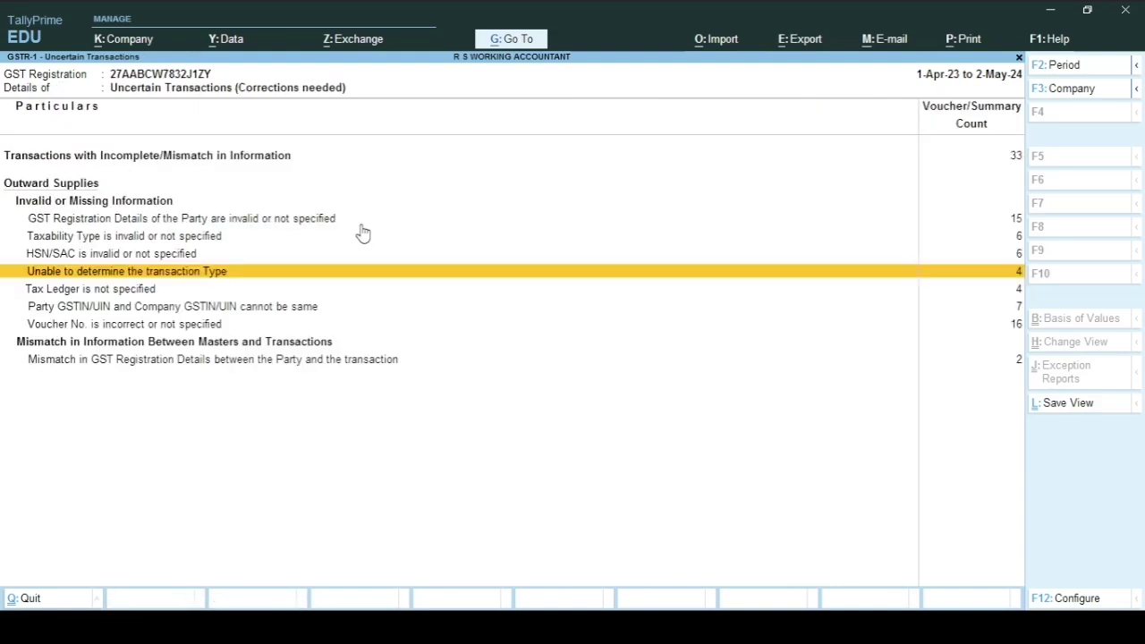
pyautogui.press('Down')
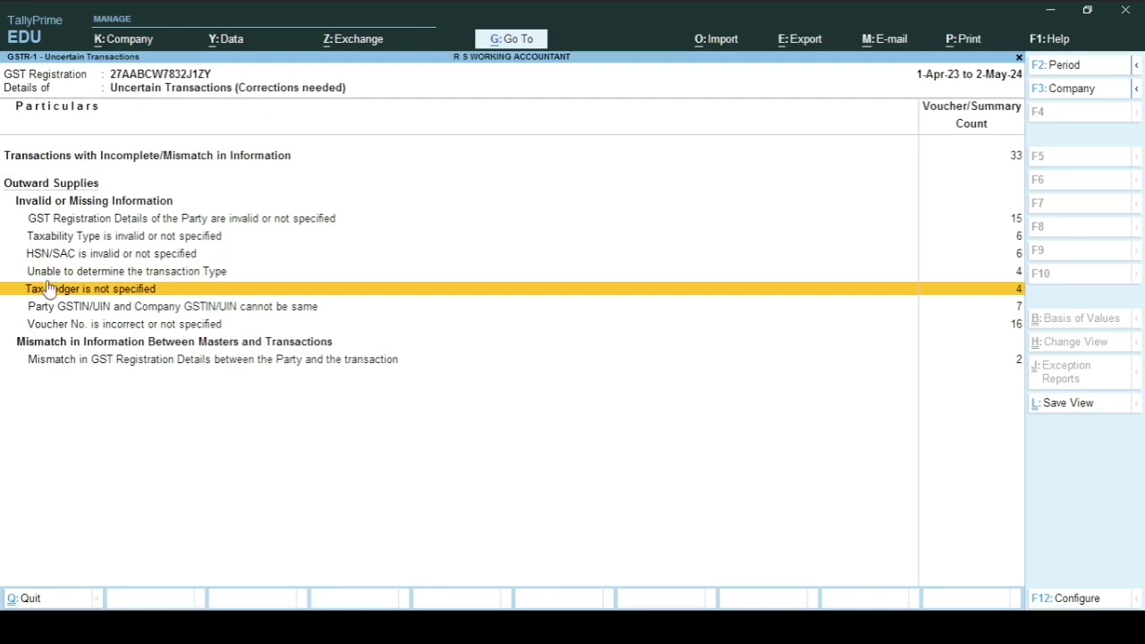
pyautogui.click(96, 289)
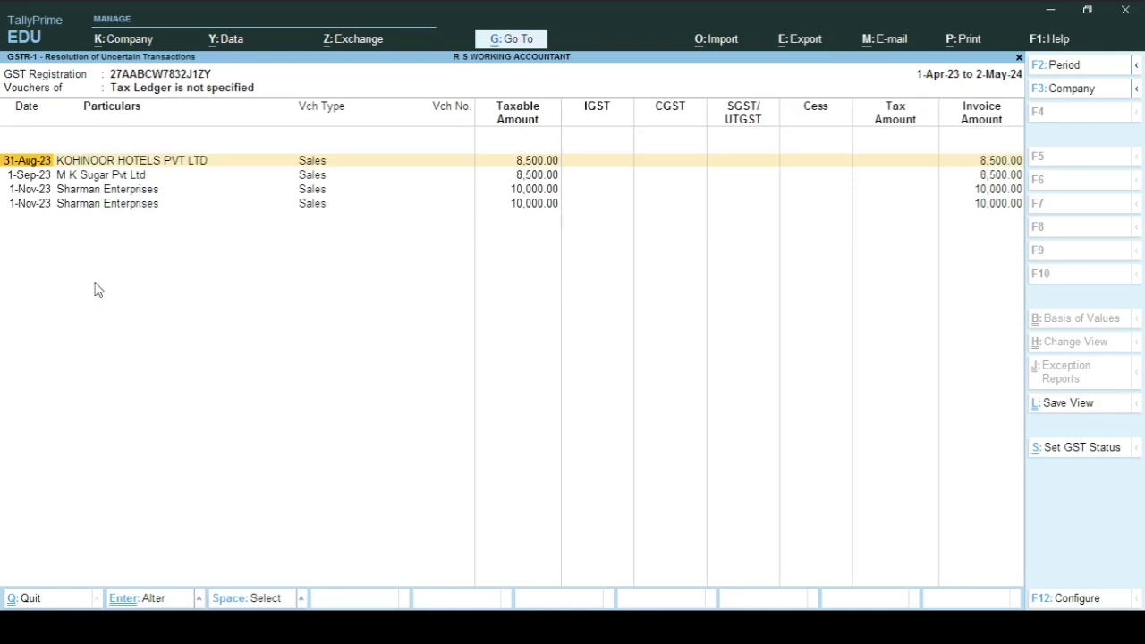
# Look through the sales vouchers without a tax ledger, starting from KOHINOOR HOTELS PVT LTD of 31-Aug-23, and quit without saving
pyautogui.press('Return')
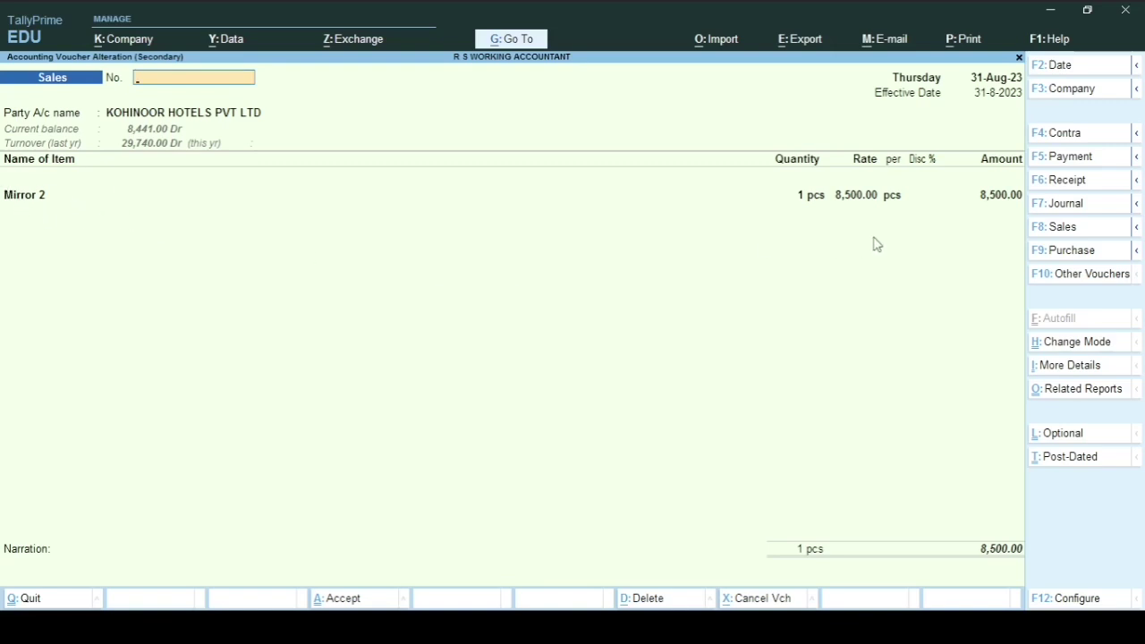
pyautogui.press('pagedown')
pyautogui.press('pagedown')
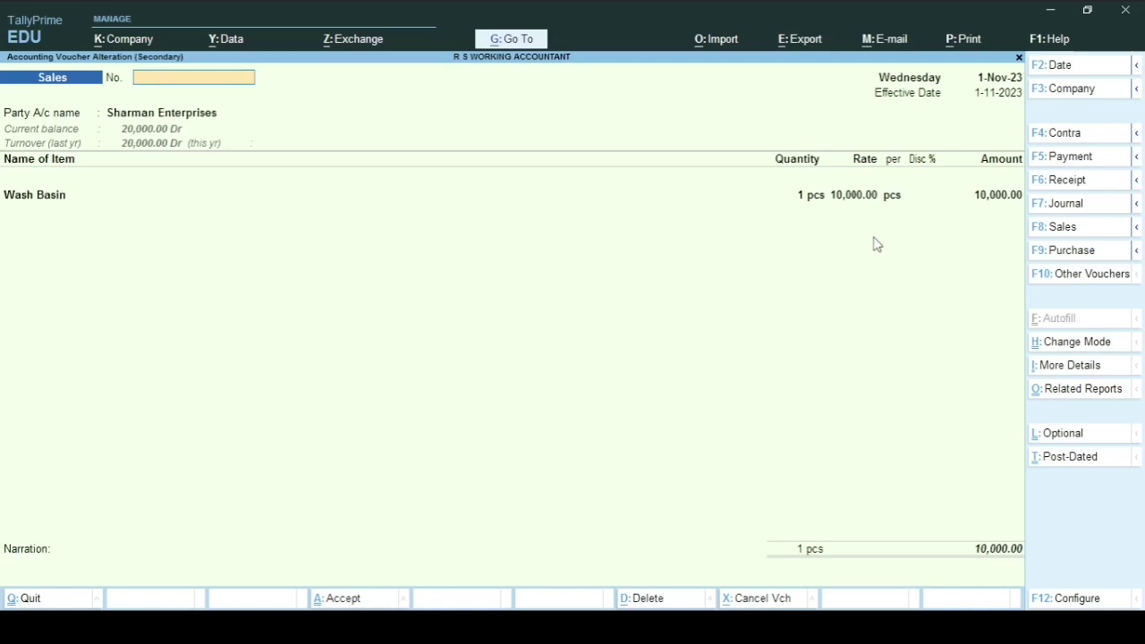
pyautogui.press('pageup')
pyautogui.press('pagedown')
pyautogui.press('pageup')
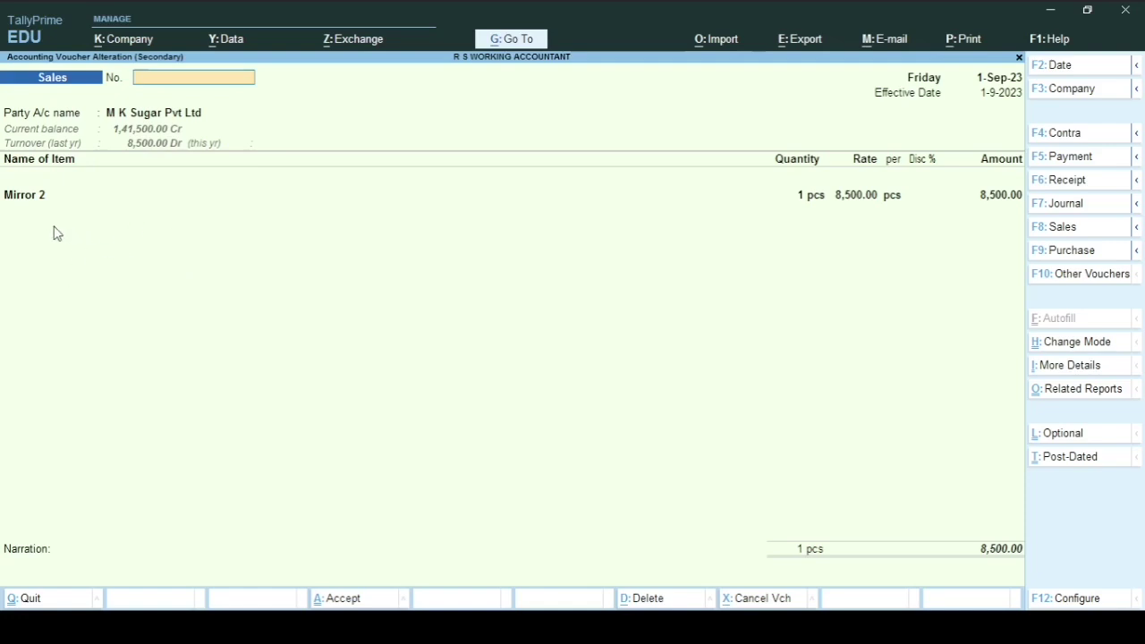
pyautogui.press('Escape')
pyautogui.press('y')
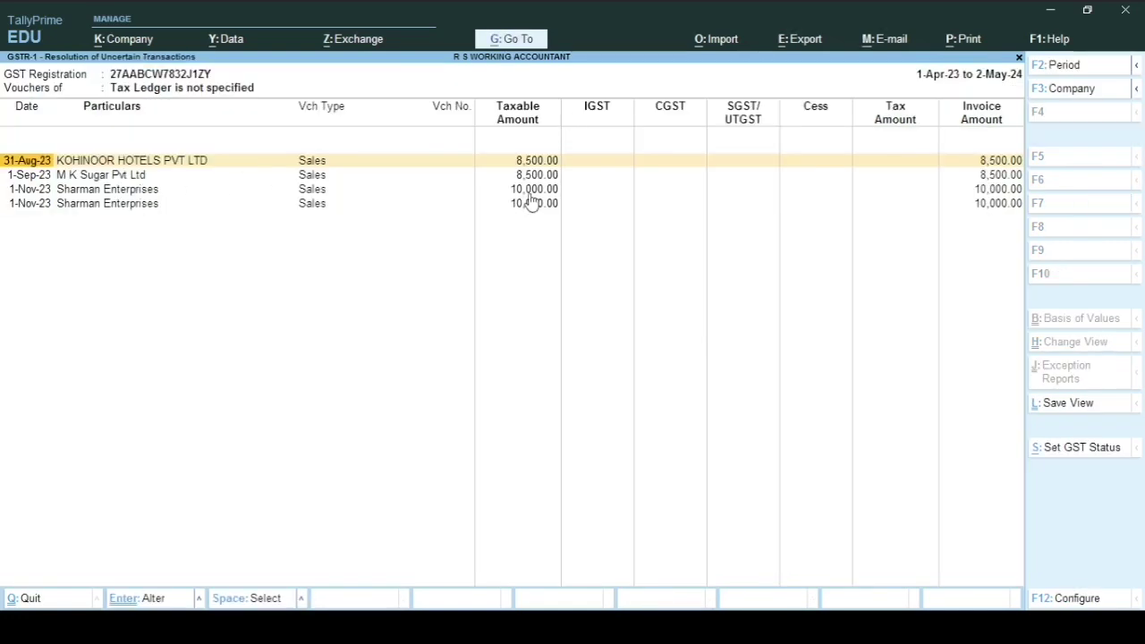
# Open the last Sharman Enterprises sale of 1-Nov-23, page back through the preceding vouchers and quit to the list without saving
pyautogui.press('Down')
pyautogui.press('Down')
pyautogui.press('Down')
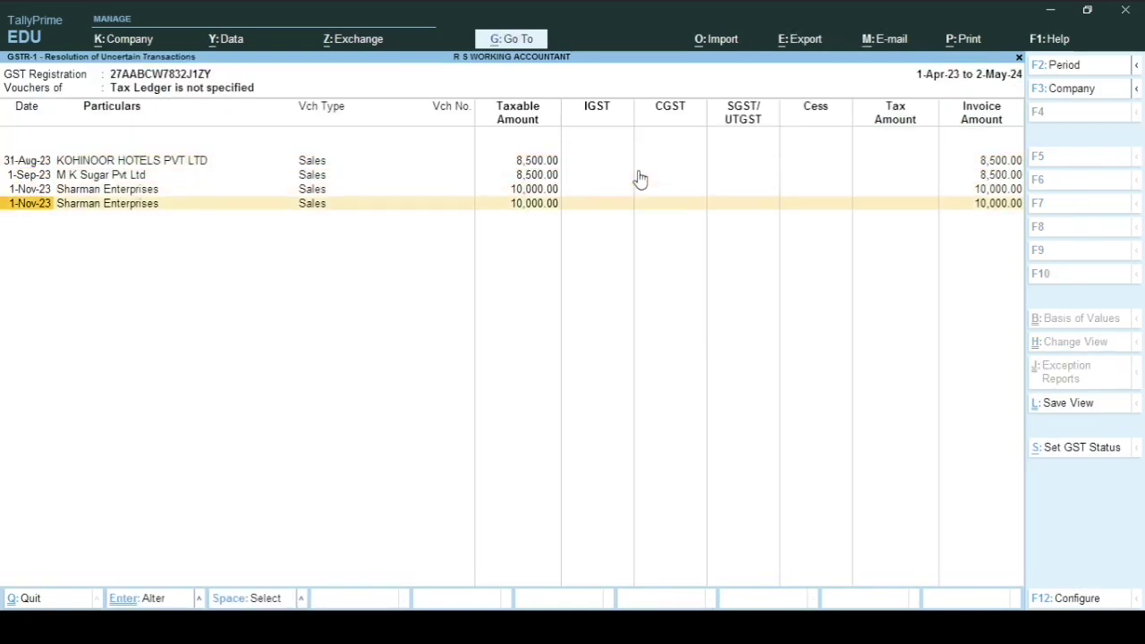
pyautogui.press('Return')
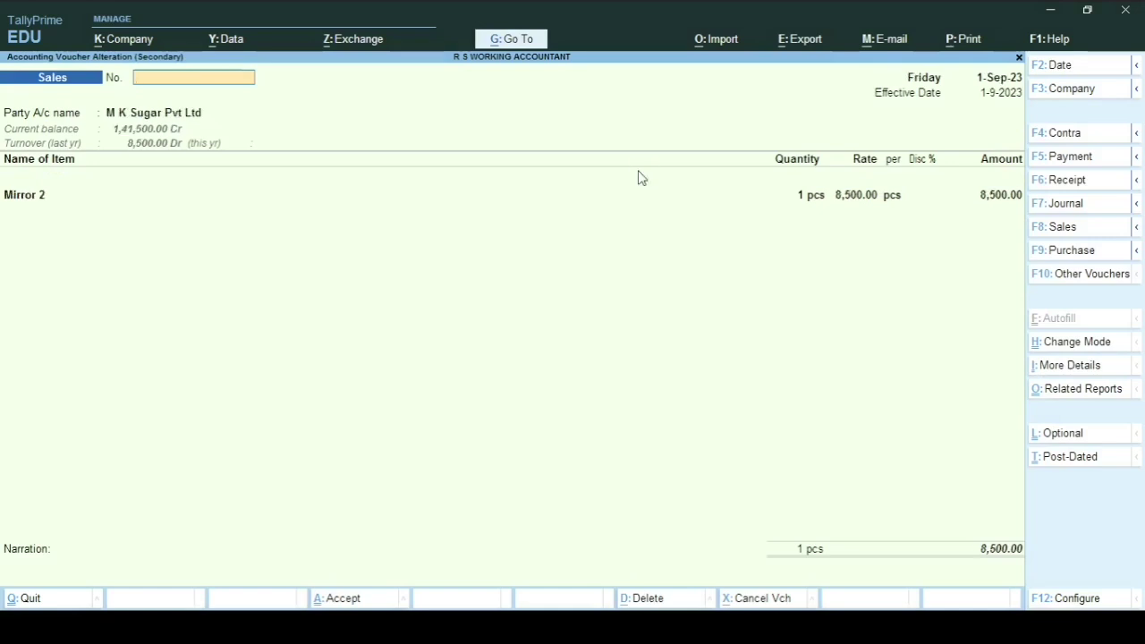
pyautogui.press('pageup')
pyautogui.press('Escape')
pyautogui.press('Return')
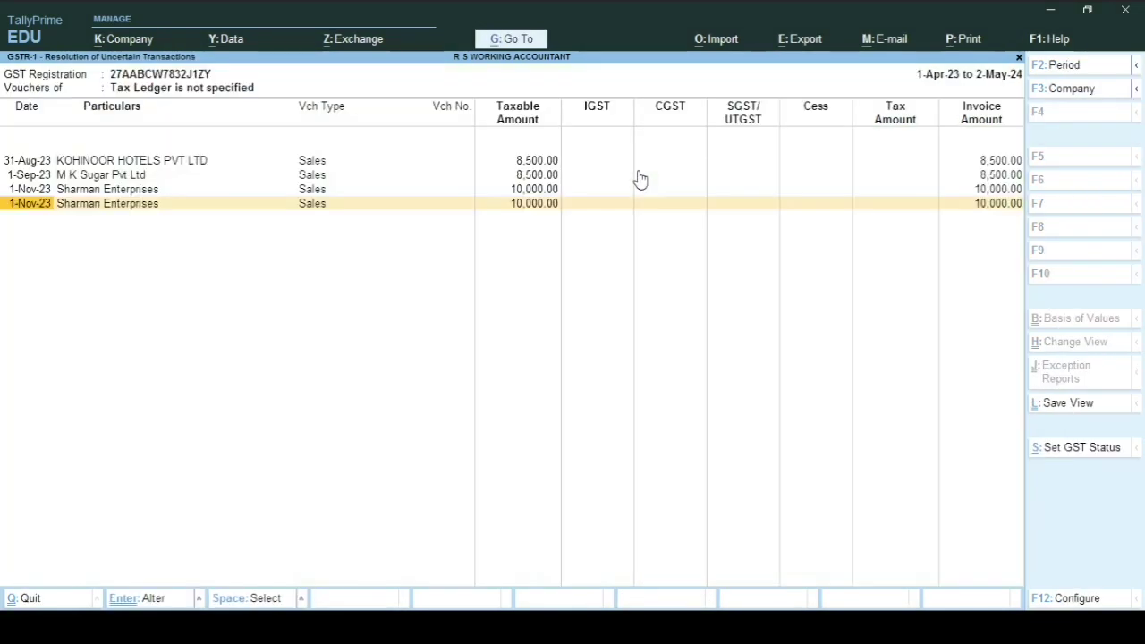
# Return to the summary and list the vouchers under Party GSTIN/UIN and Company GSTIN/UIN cannot be same
pyautogui.press('Escape')
pyautogui.press('Down')
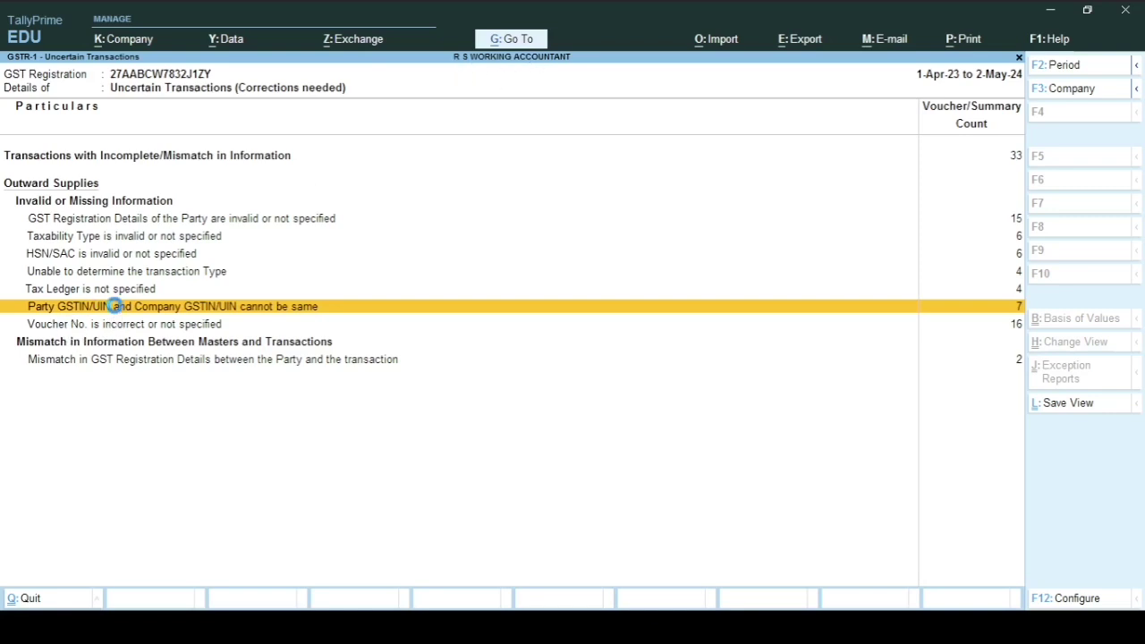
pyautogui.click(114, 306)
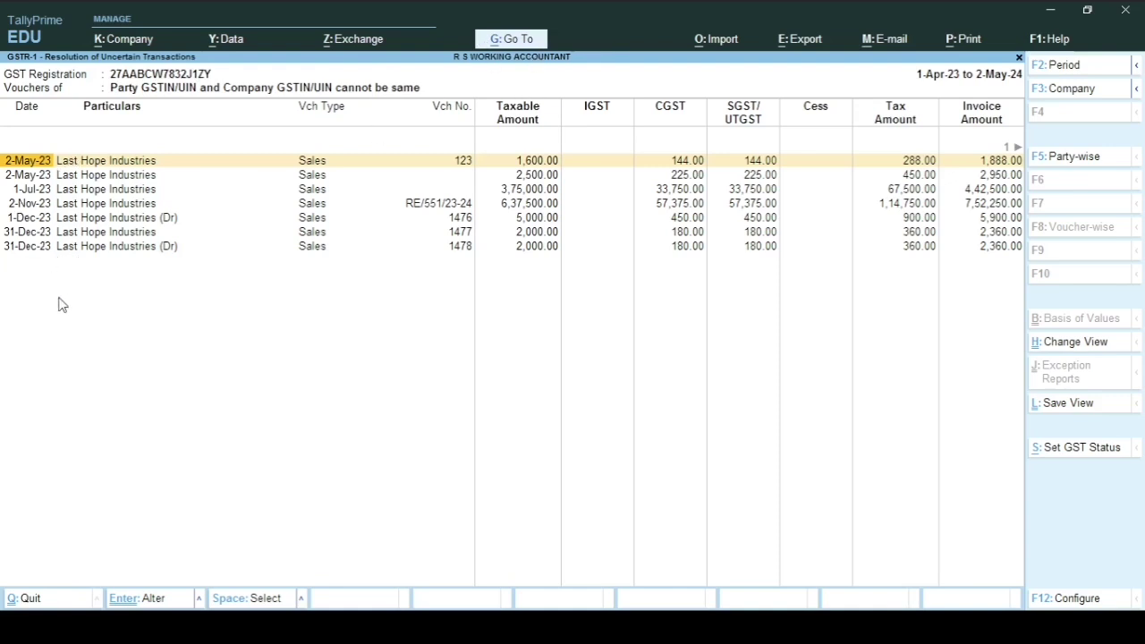
# Go back to the summary and list the vouchers under Voucher No. is incorrect or not specified
pyautogui.press('Escape')
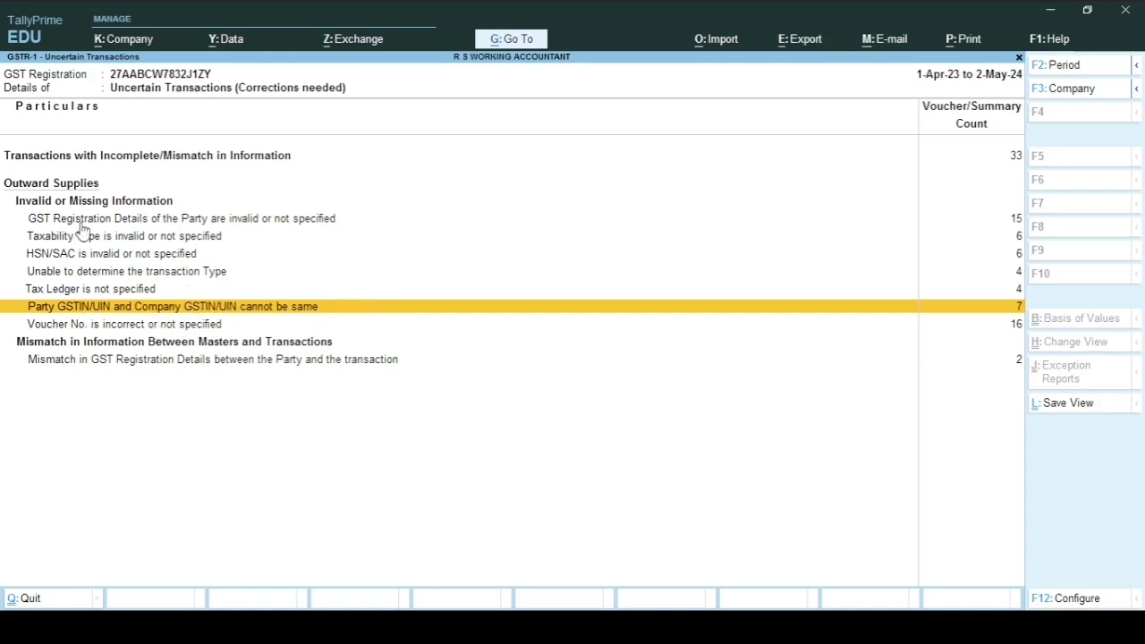
pyautogui.click(100, 327)
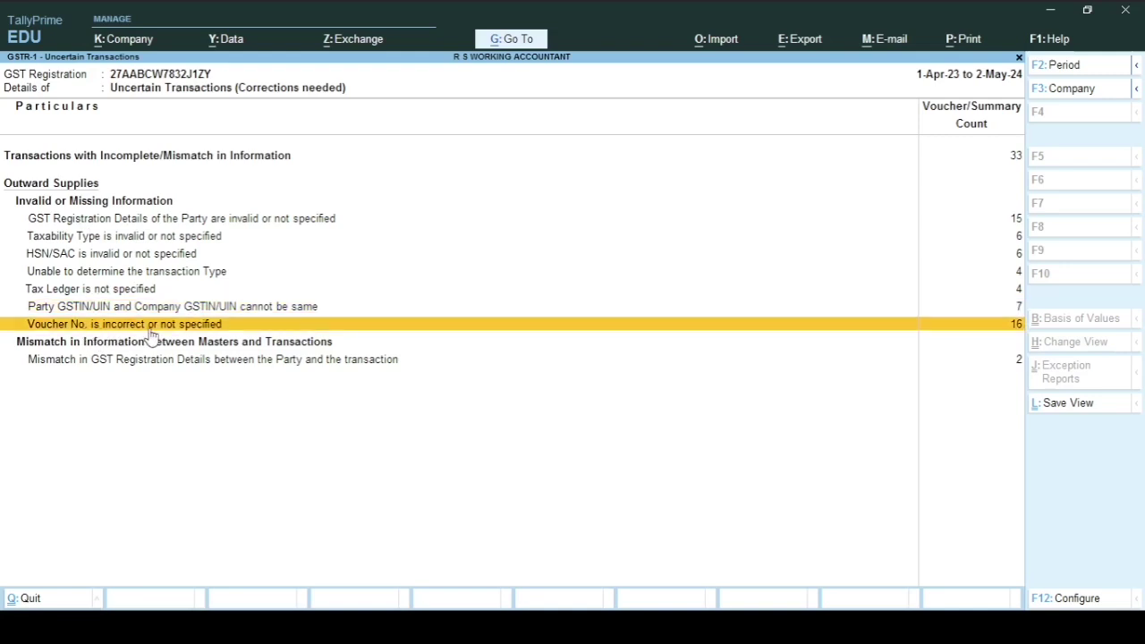
pyautogui.click(190, 328)
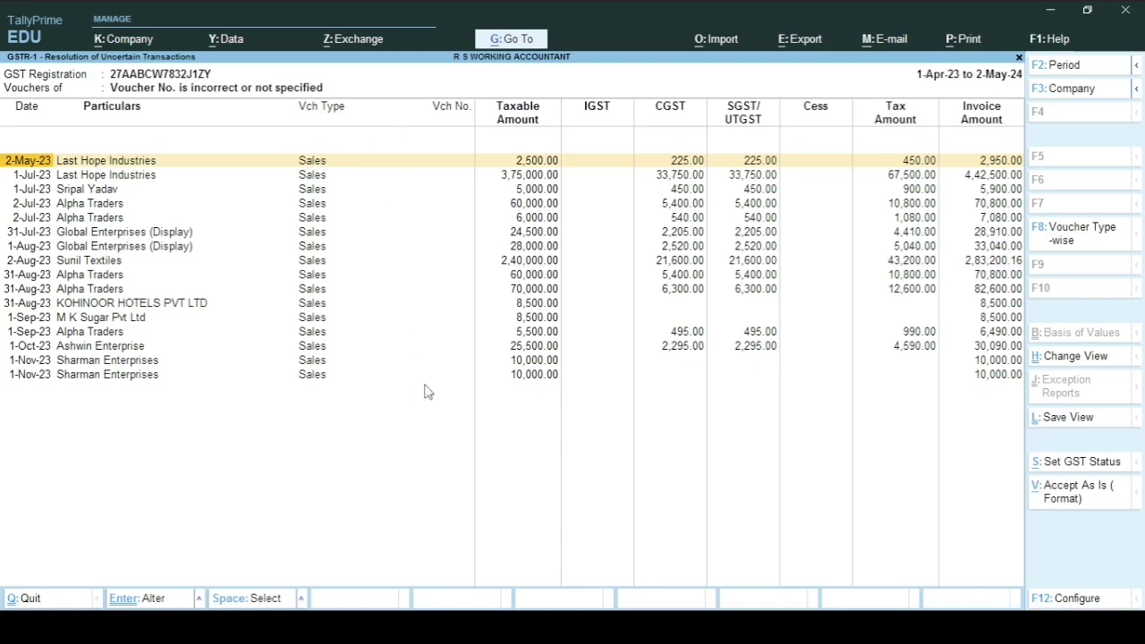
# Check the voucher number field of the 2-May-23 Last Hope Industries sale and quit the voucher without saving
pyautogui.press('Return')
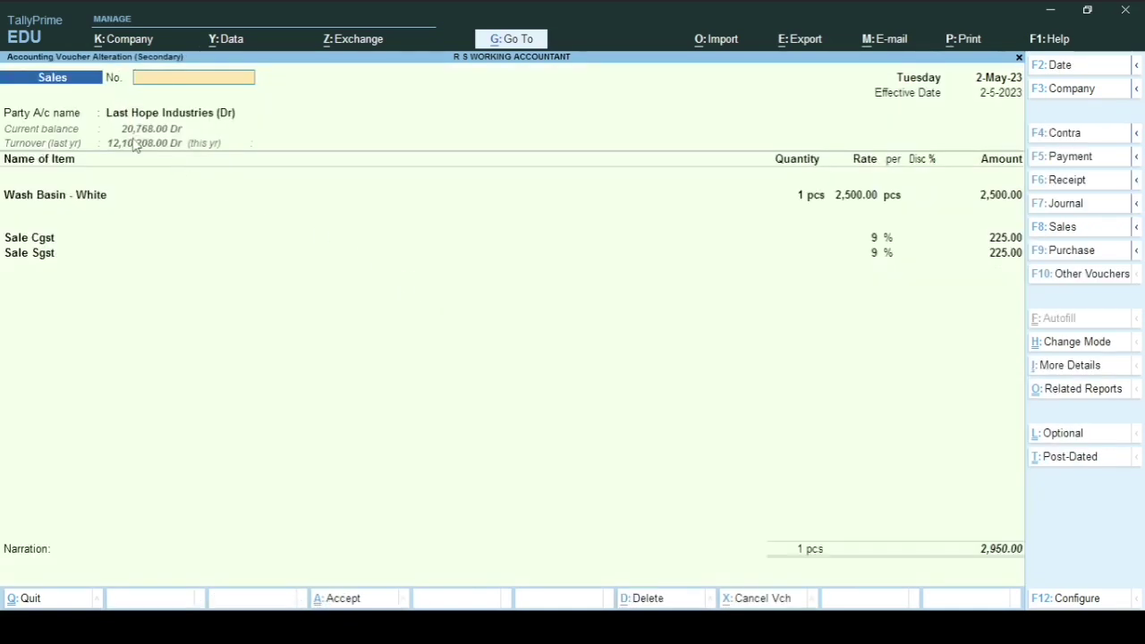
pyautogui.press('Escape')
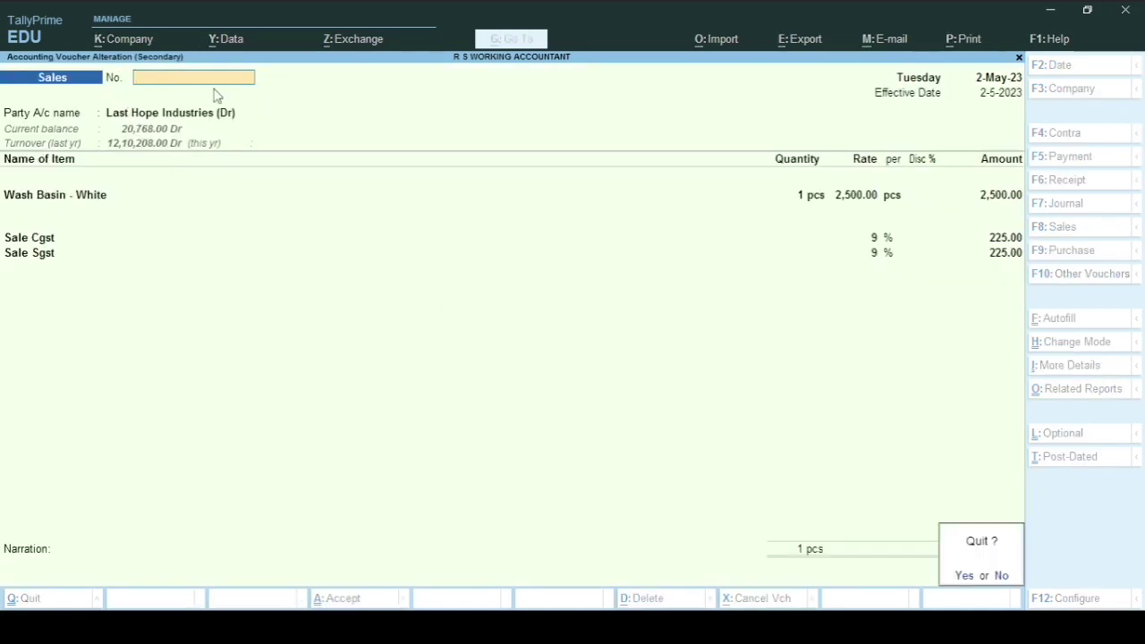
pyautogui.press('y')
# Check the voucher number field of the 6,000.00 Alpha Traders sale of 2-Jul-23 and quit the voucher without saving
pyautogui.press('Down')
pyautogui.press('Down')
pyautogui.press('Down')
pyautogui.press('Down')
pyautogui.press('Return')
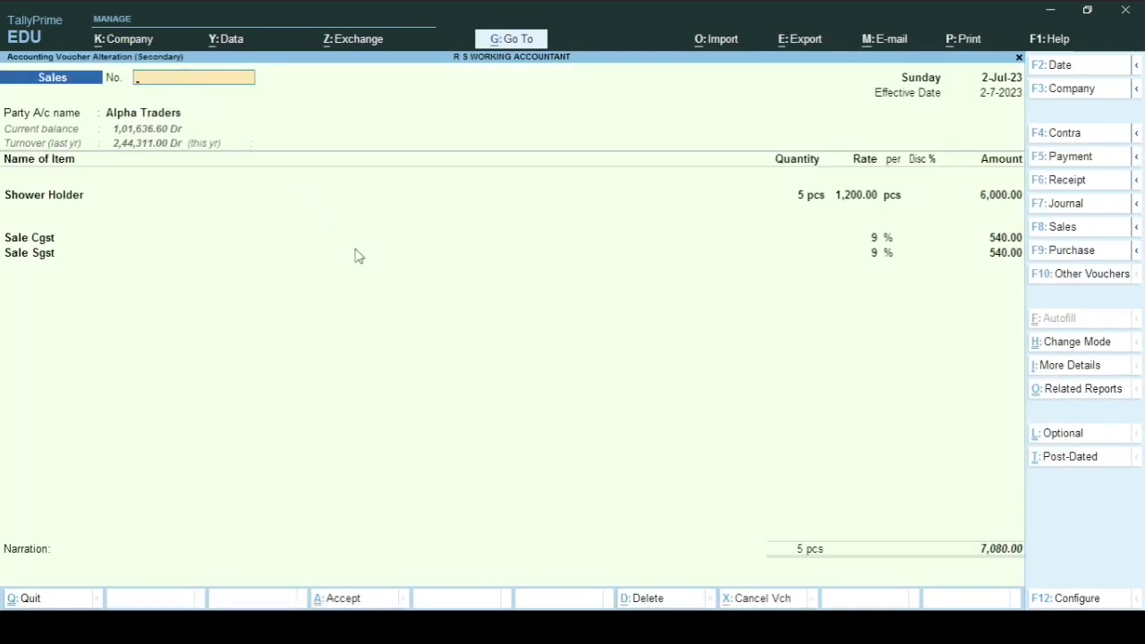
pyautogui.press('Escape')
pyautogui.press('y')
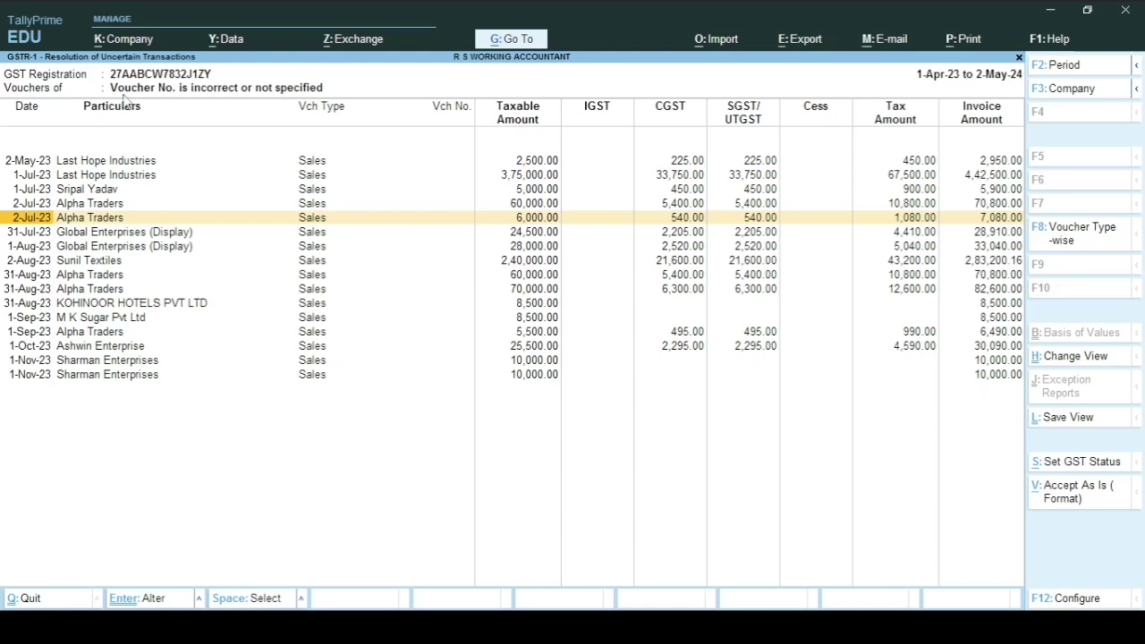
# From the vouchers with mismatched party and transaction GST registration details, open the Party GST Registration Details of the 1-Jun-23 sale
pyautogui.press('Escape')
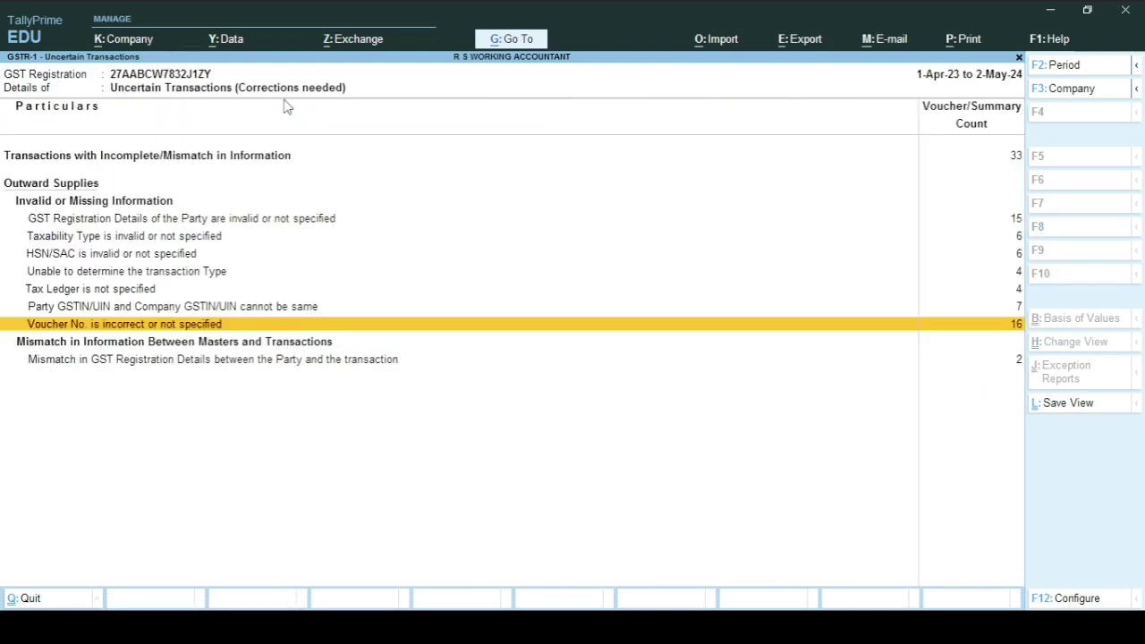
pyautogui.press('Down')
pyautogui.press('Down')
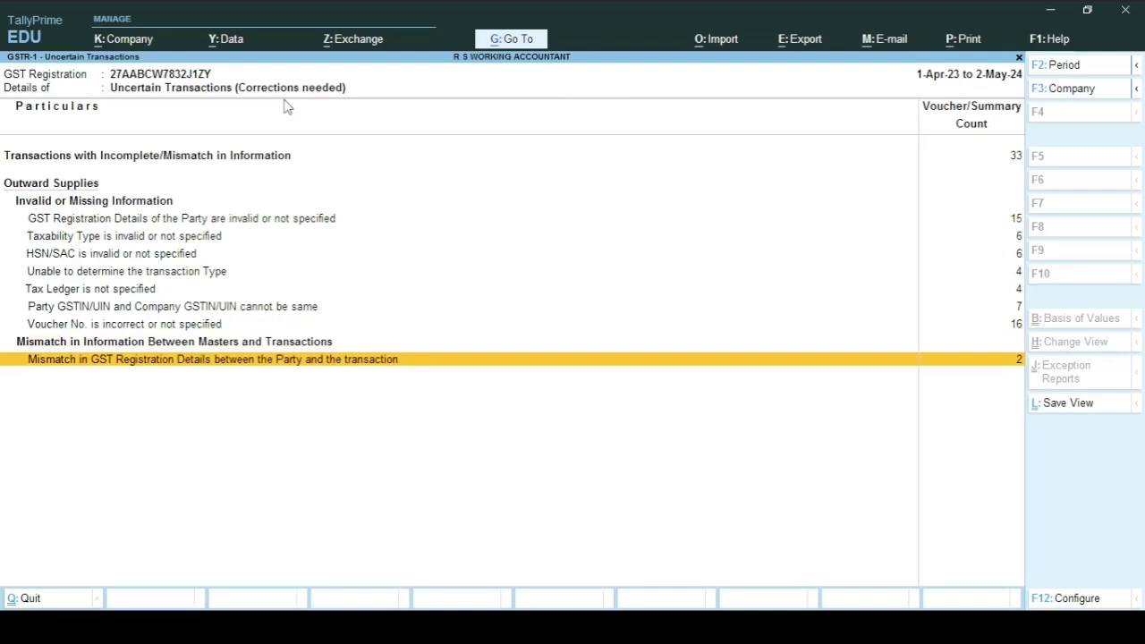
pyautogui.press('Return')
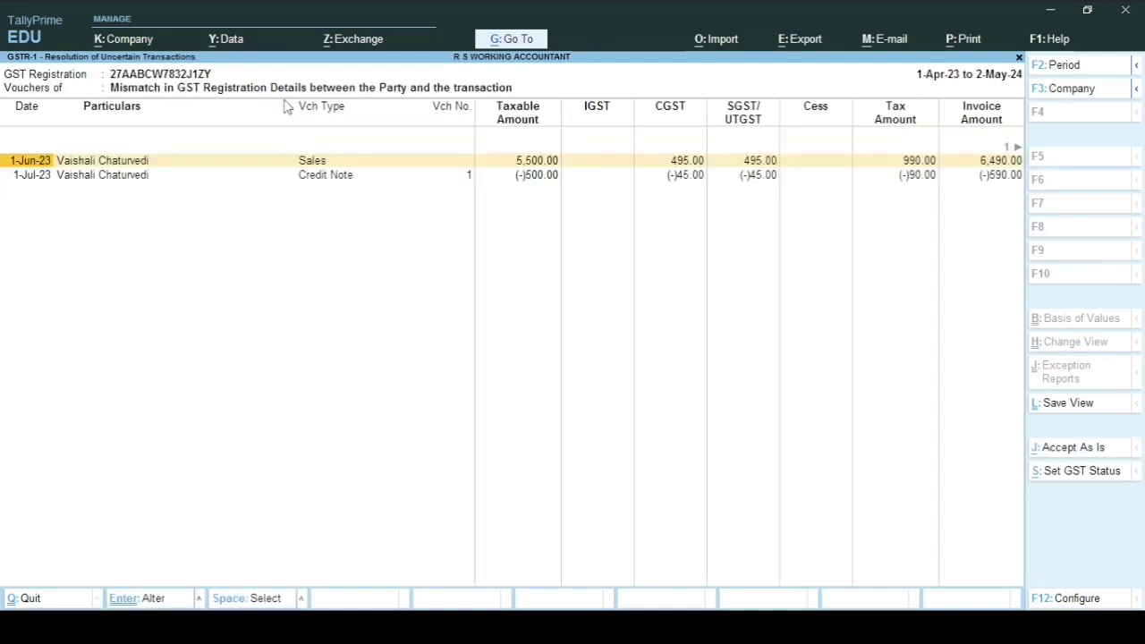
pyautogui.press('Return')
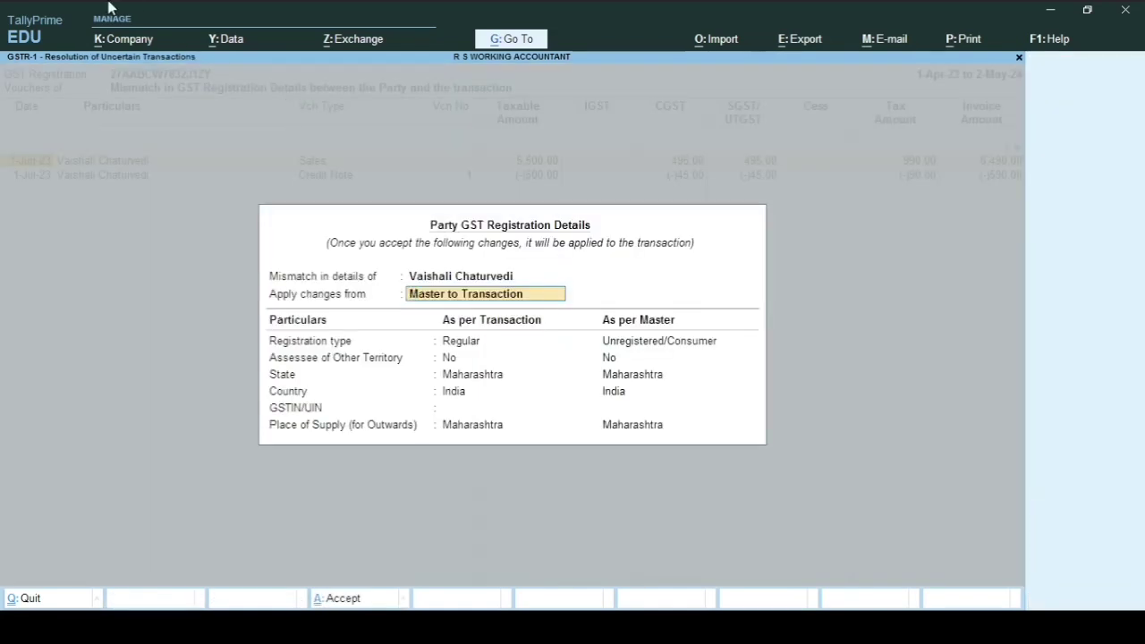